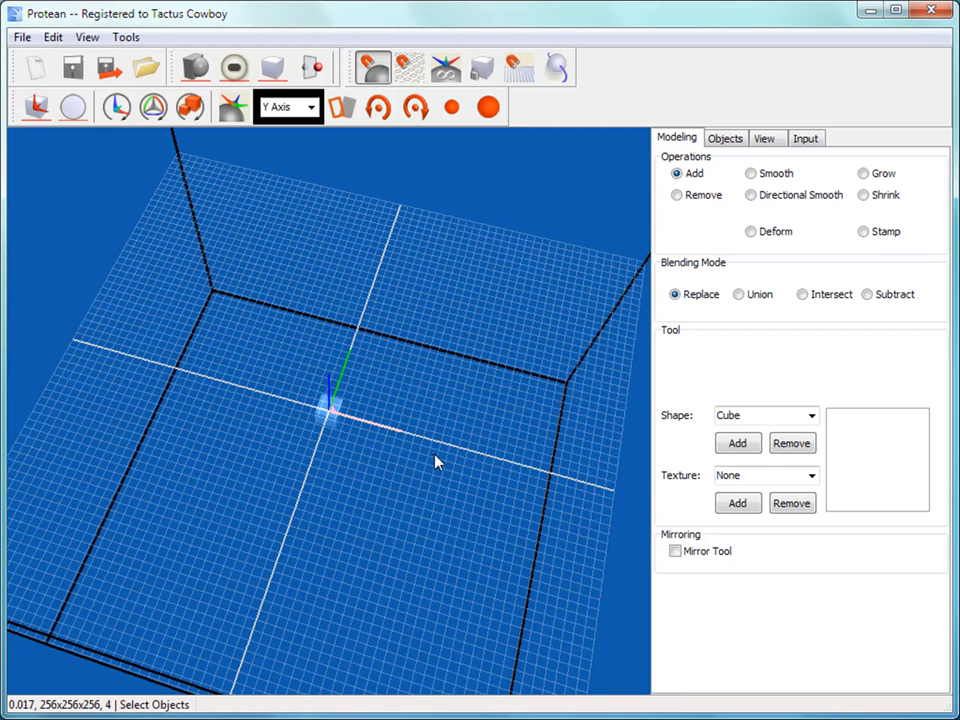
# Grab the pivot with its tool, move it freely off the grid's centre, and release it
pyautogui.press('space')
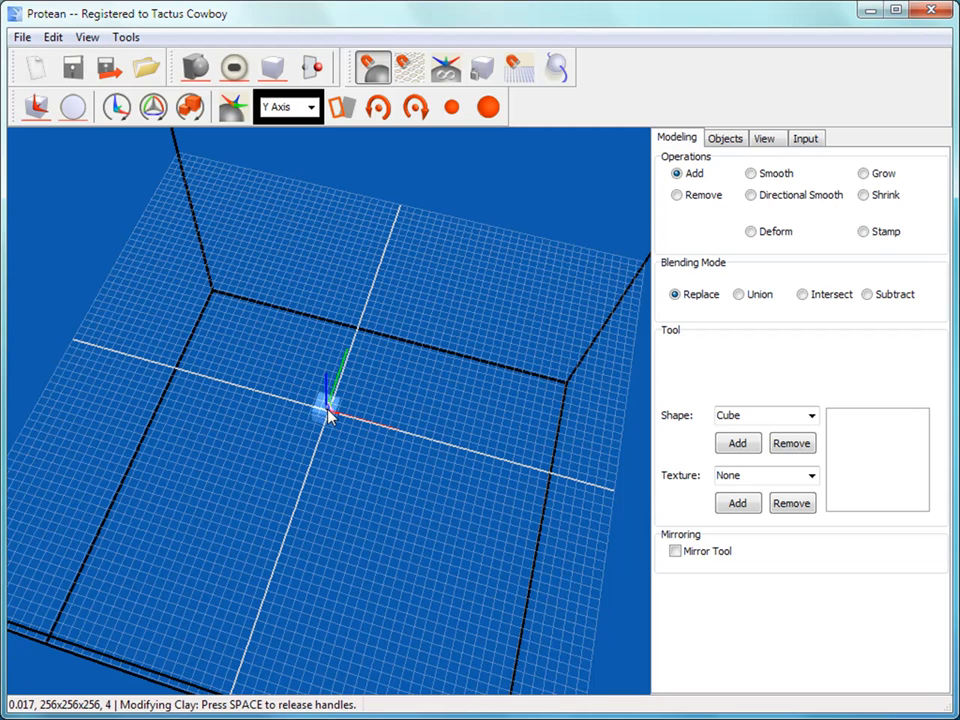
pyautogui.press('space')
# Make the tool the active object, move it freely away from the pivot, and reset its position back onto the pivot
pyautogui.click(33, 104)
pyautogui.click(60, 184)
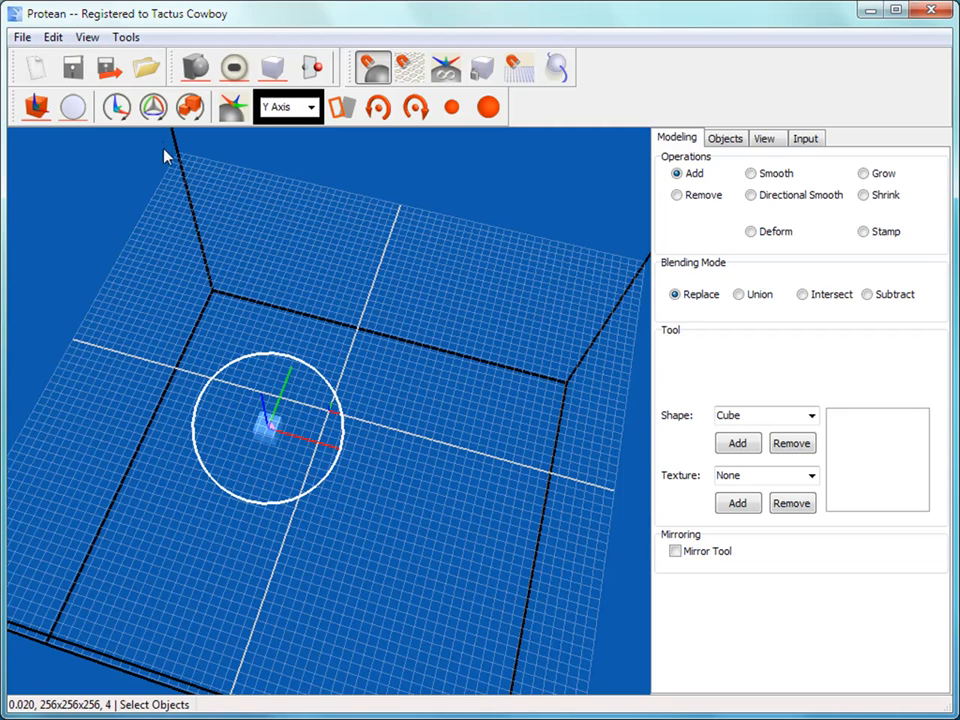
pyautogui.press('space')
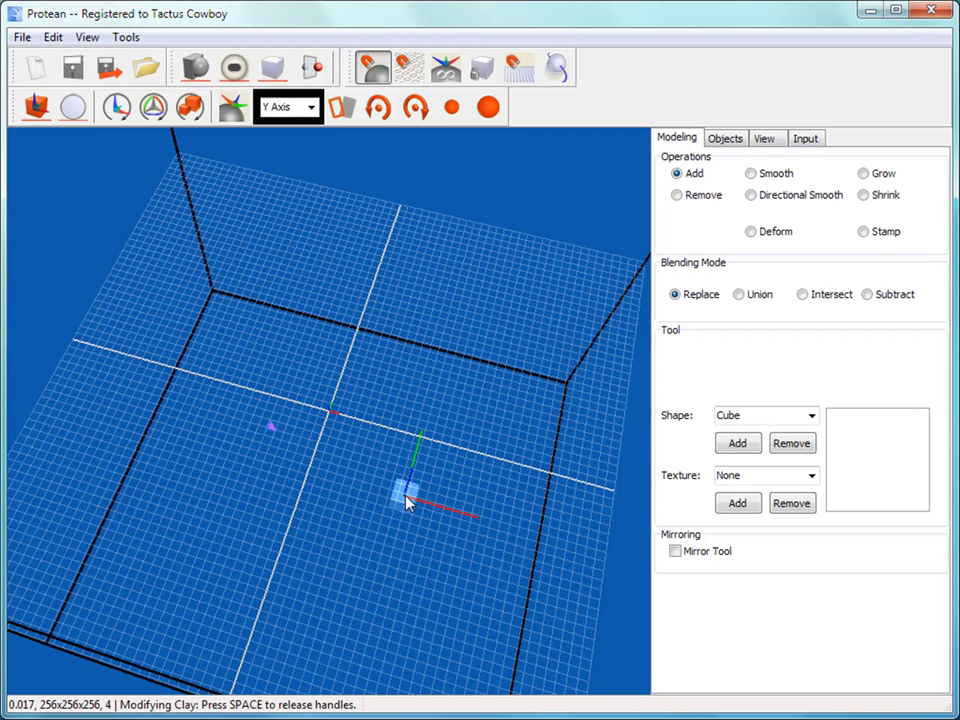
pyautogui.press('space')
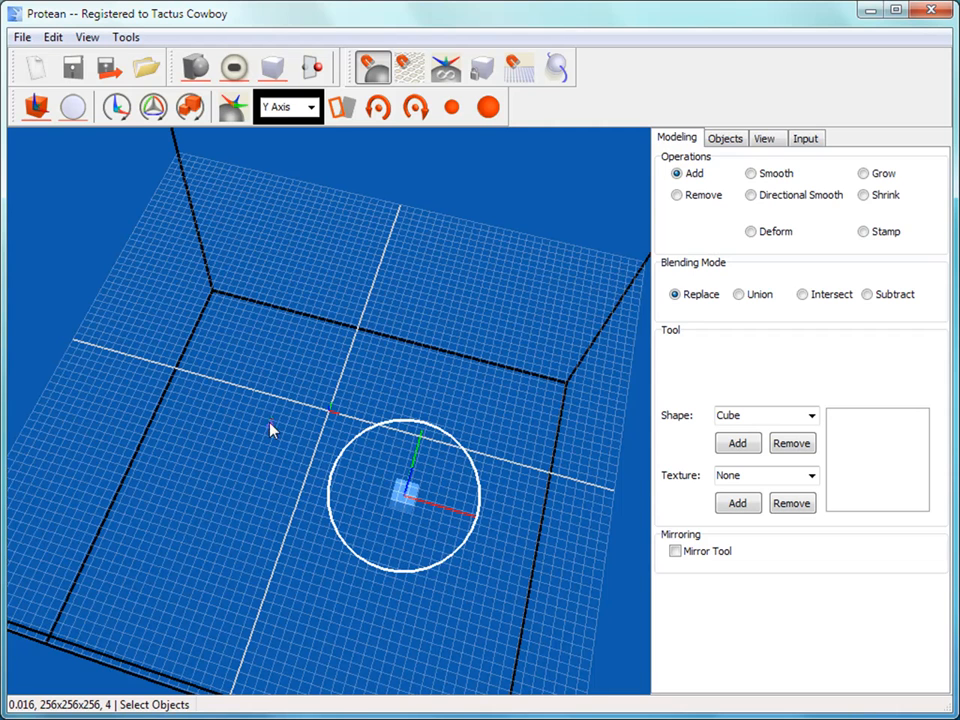
pyautogui.press('space')
pyautogui.press('space')
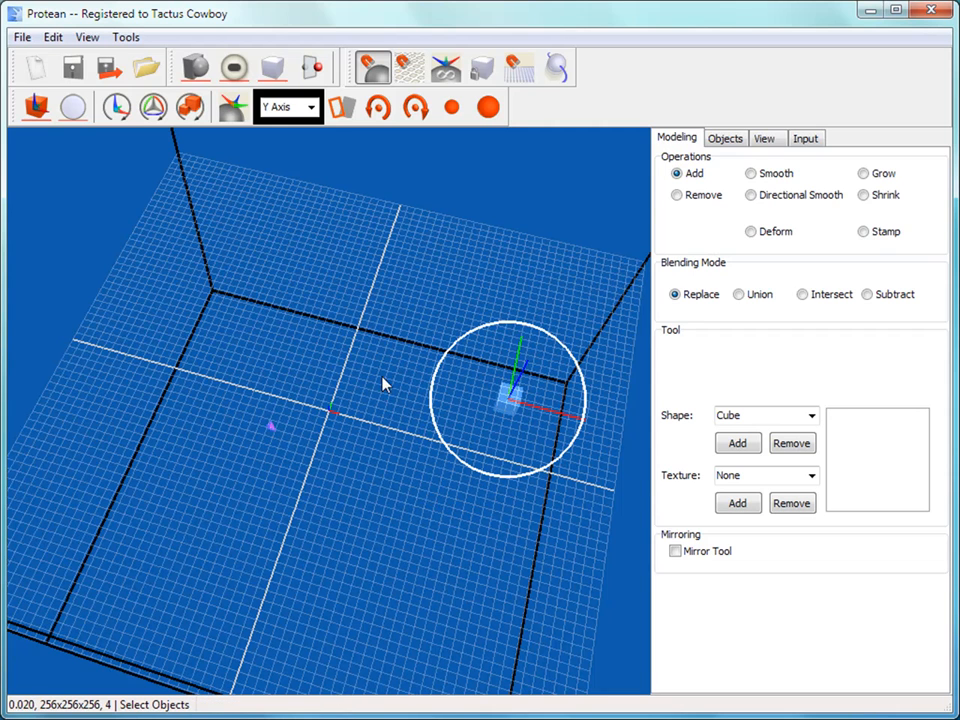
pyautogui.click(152, 105)
# Make the grid the active object, shift and tilt it about its red axis, and reset its position and rotation
pyautogui.click(36, 112)
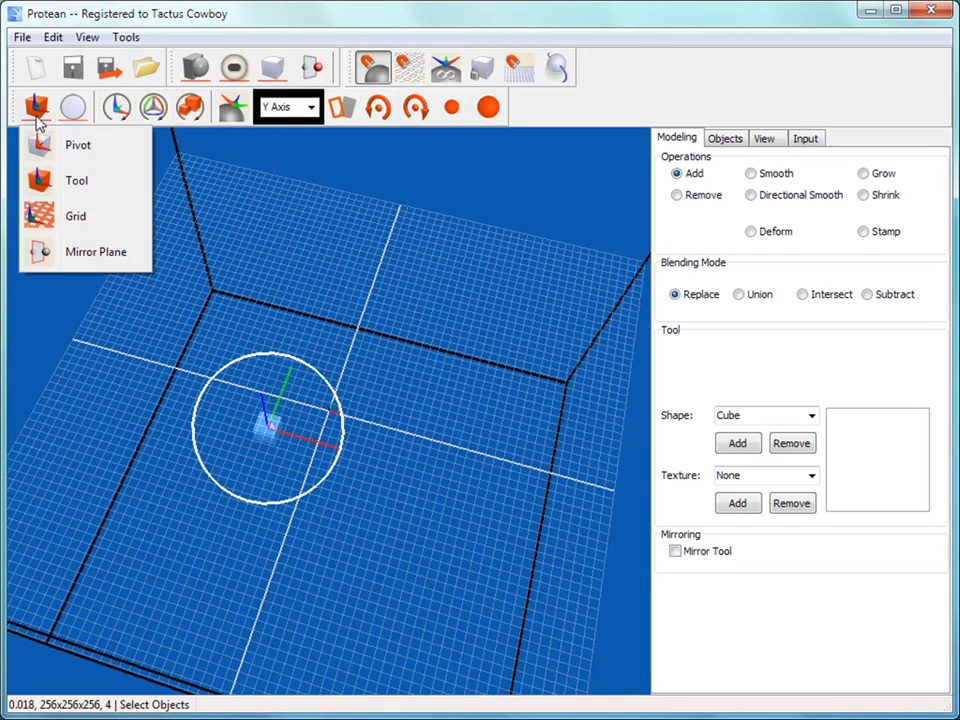
pyautogui.click(79, 216)
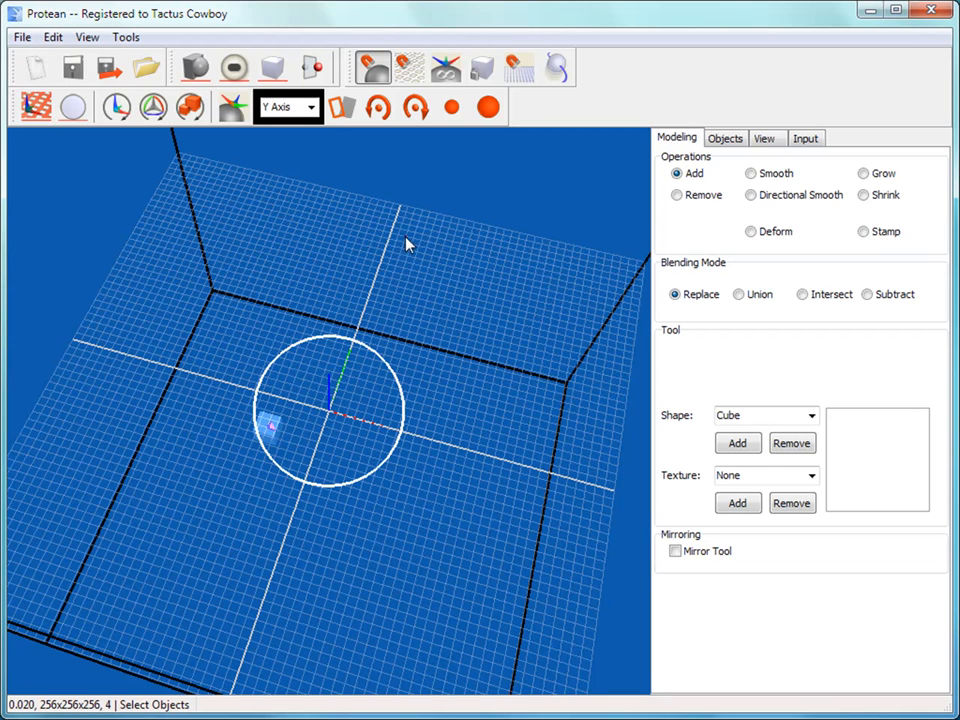
pyautogui.moveTo(336, 392); pyautogui.dragTo(296, 486)
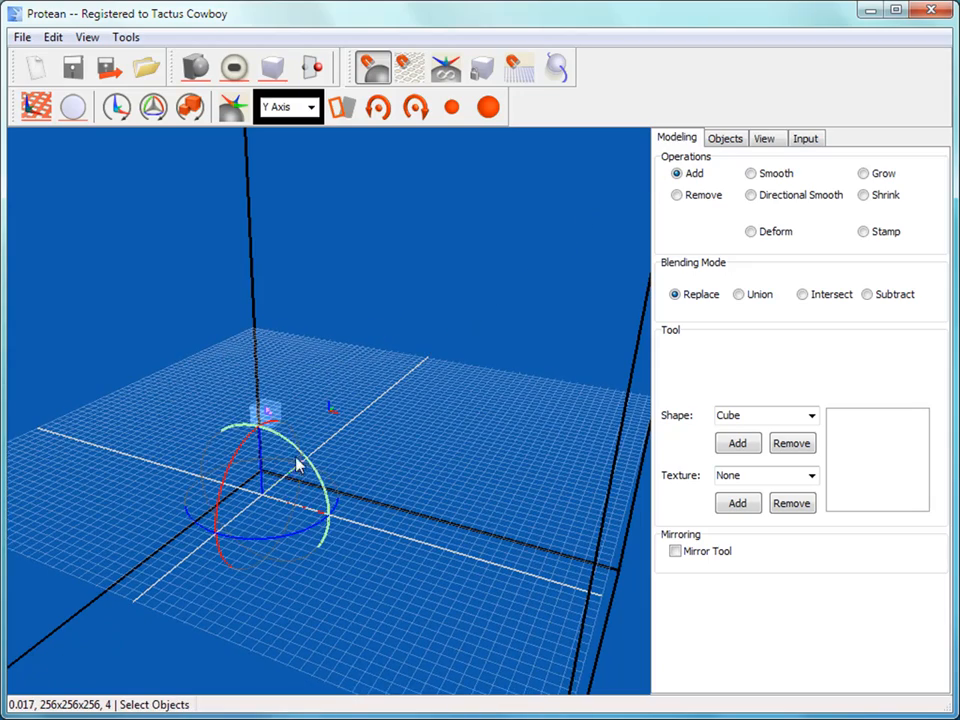
pyautogui.moveTo(251, 452); pyautogui.dragTo(218, 500)
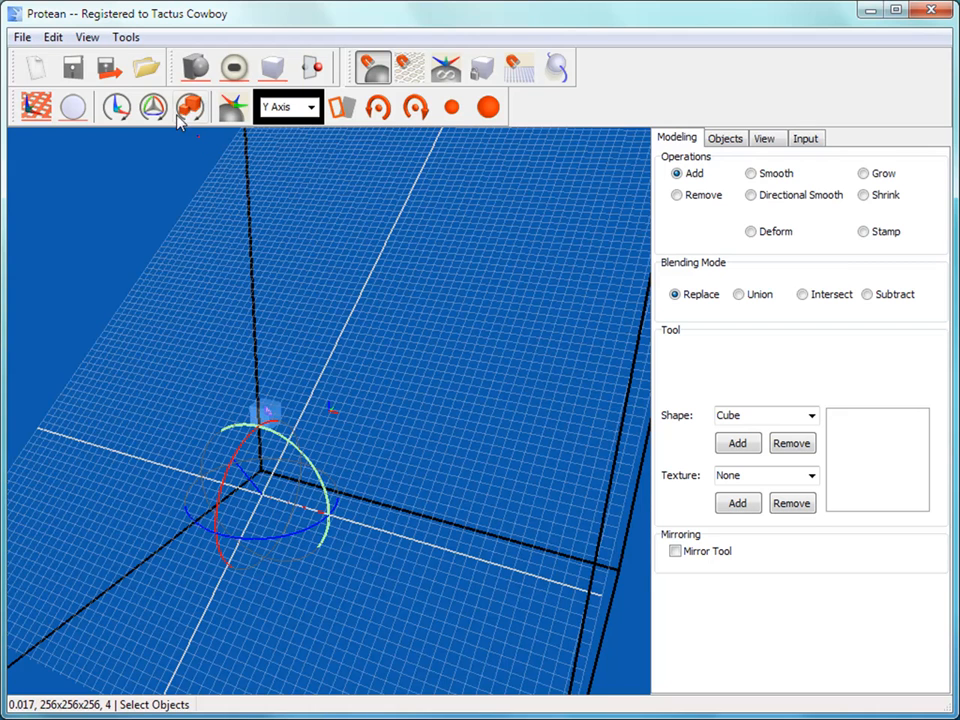
pyautogui.click(117, 107)
pyautogui.click(153, 107)
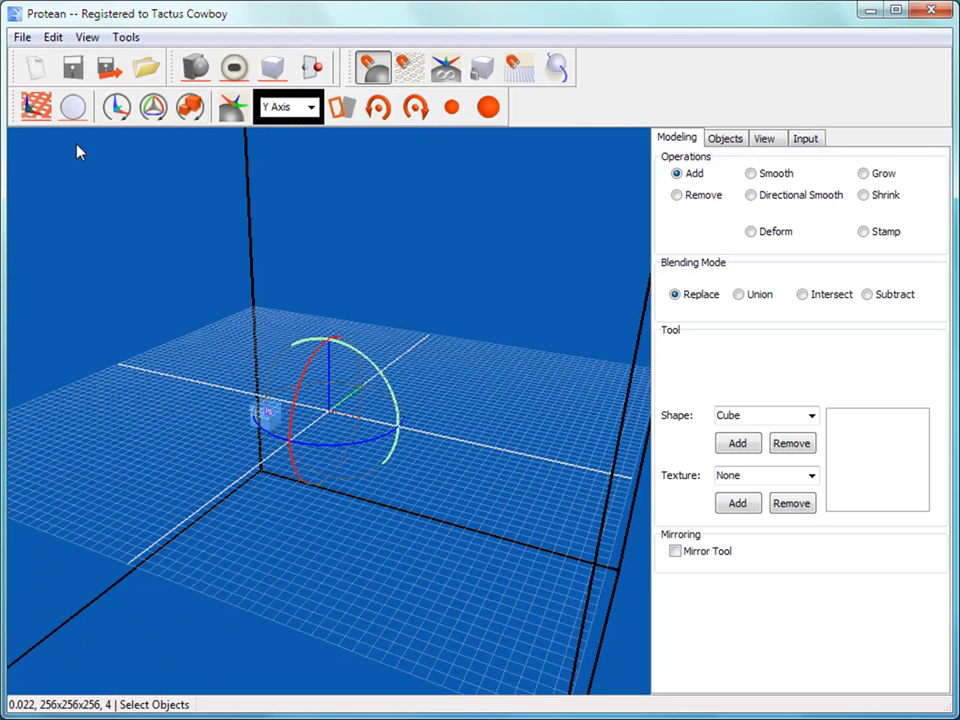
# Make the mirror plane the active object, turn on tool mirroring, and tilt the plane about the green axis
pyautogui.click(40, 107)
pyautogui.click(94, 256)
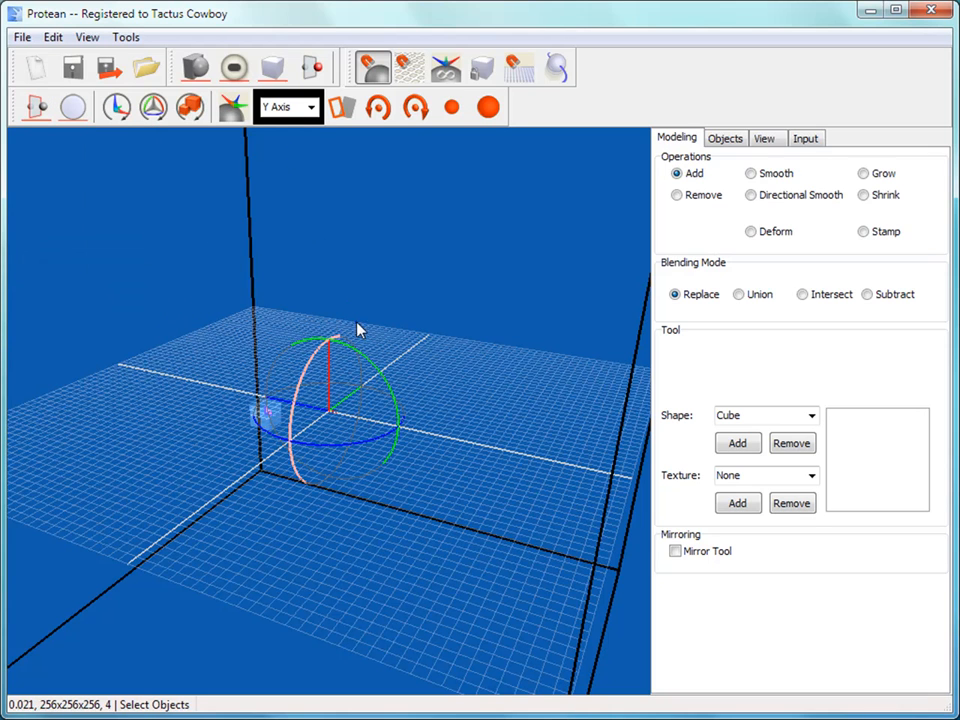
pyautogui.click(313, 67)
pyautogui.moveTo(354, 388); pyautogui.dragTo(195, 302)
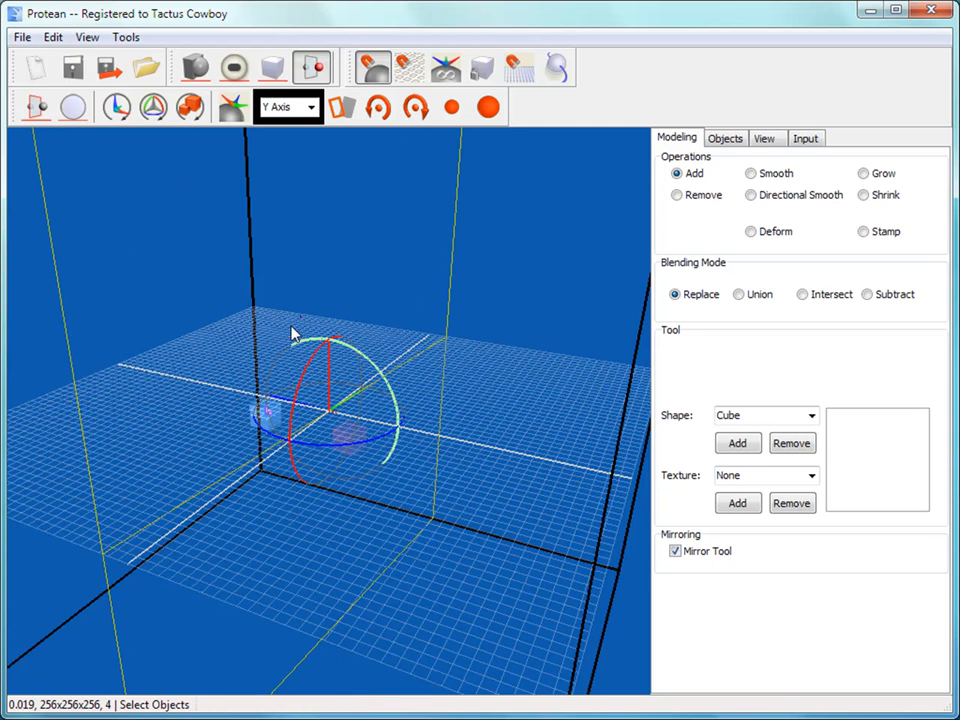
pyautogui.moveTo(354, 349); pyautogui.dragTo(371, 381)
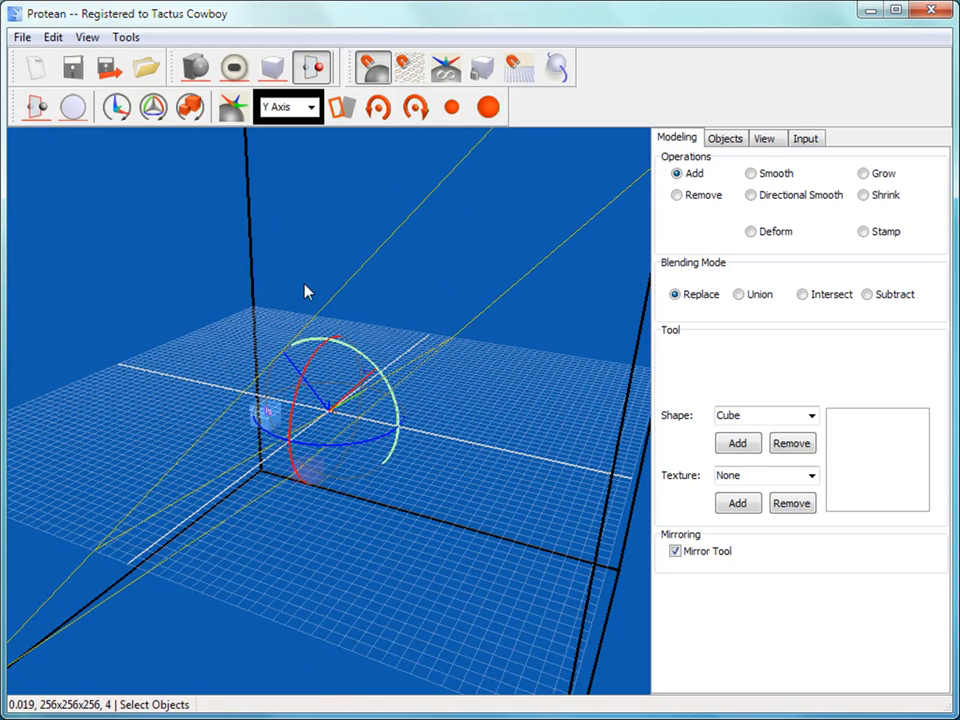
# Nudge the mirror plane with the translate handles, reset its placement, and turn off tool mirroring
pyautogui.click(55, 112)
pyautogui.click(71, 110)
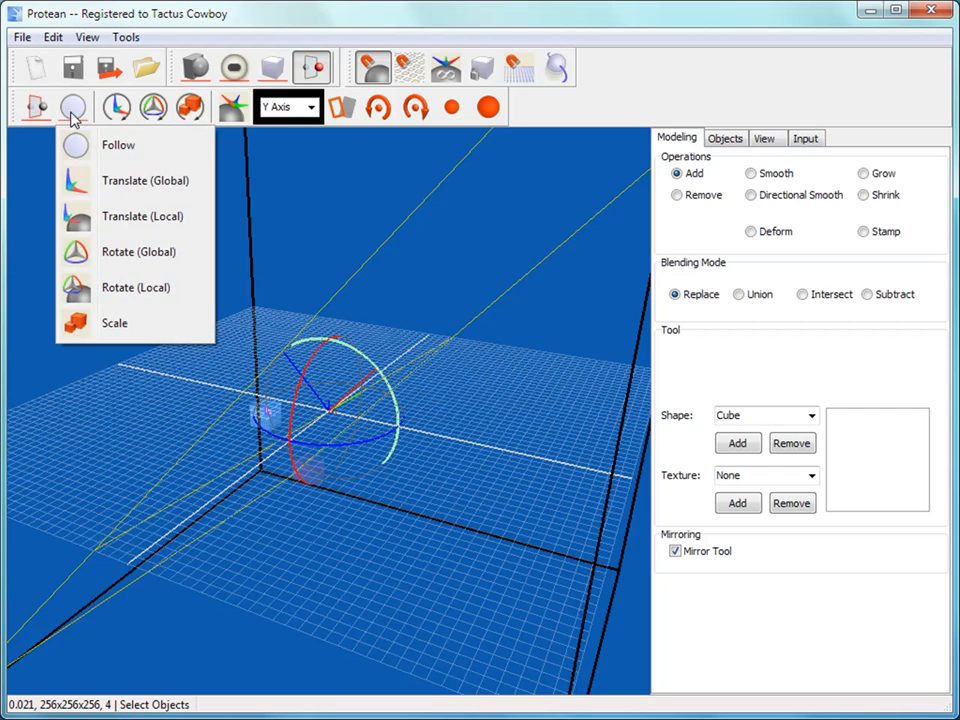
pyautogui.click(279, 26)
pyautogui.press('w')
pyautogui.moveTo(330, 378)
pyautogui.mouseDown()
pyautogui.moveTo(317, 332)
pyautogui.moveTo(313, 223)
pyautogui.moveTo(350, 430)
pyautogui.moveTo(343, 377)
pyautogui.mouseUp()
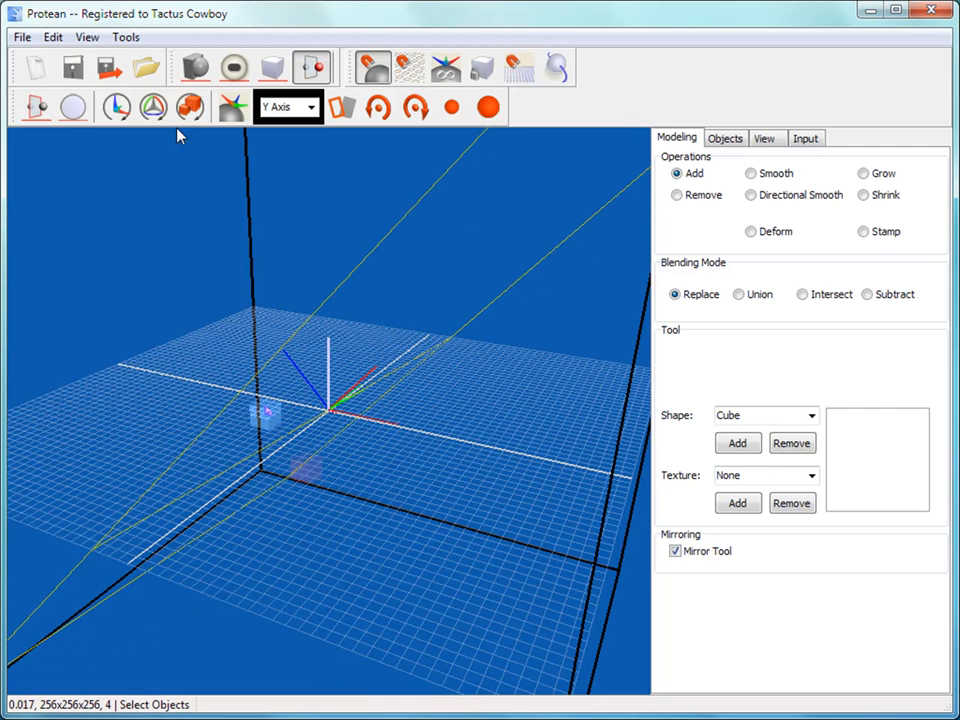
pyautogui.click(127, 107)
pyautogui.click(310, 70)
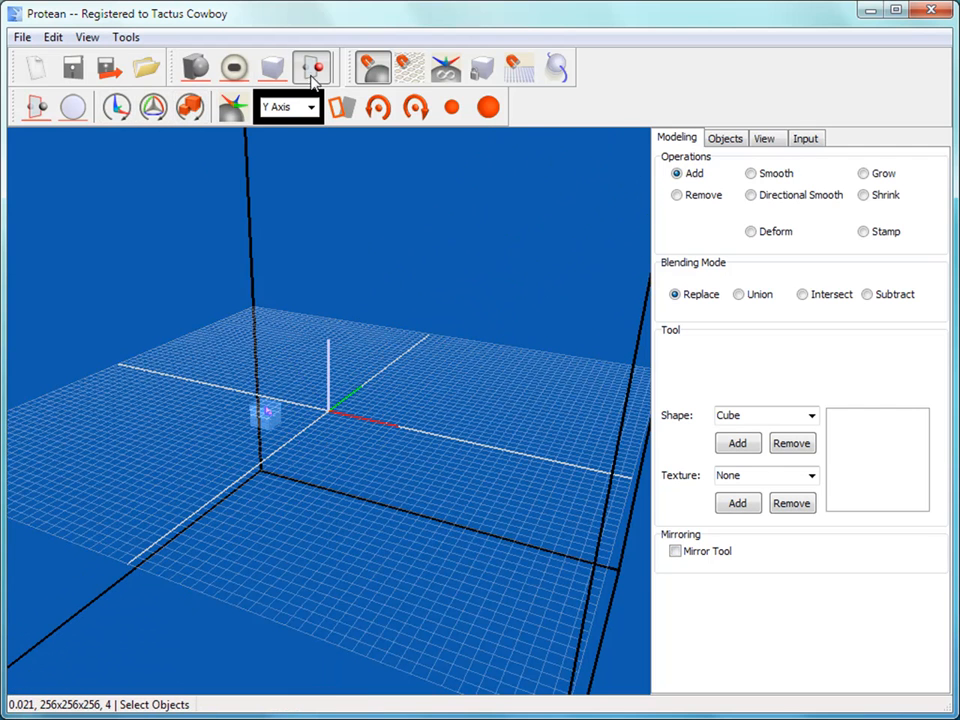
# Set the movement mode to Follow and make the tool the active object
pyautogui.click(37, 100)
pyautogui.click(37, 92)
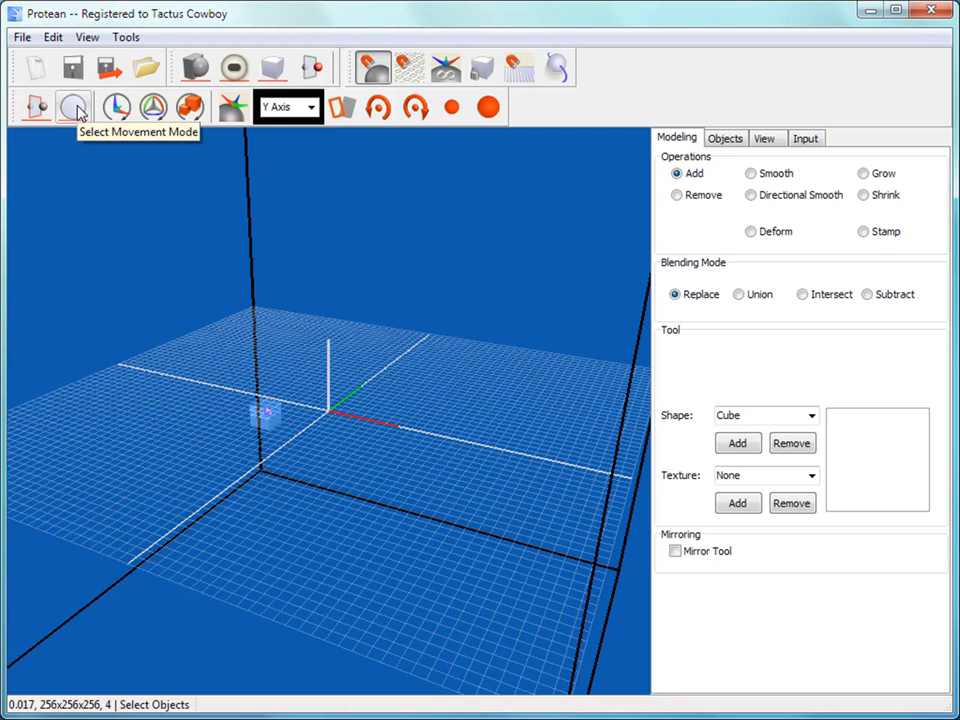
pyautogui.click(74, 106)
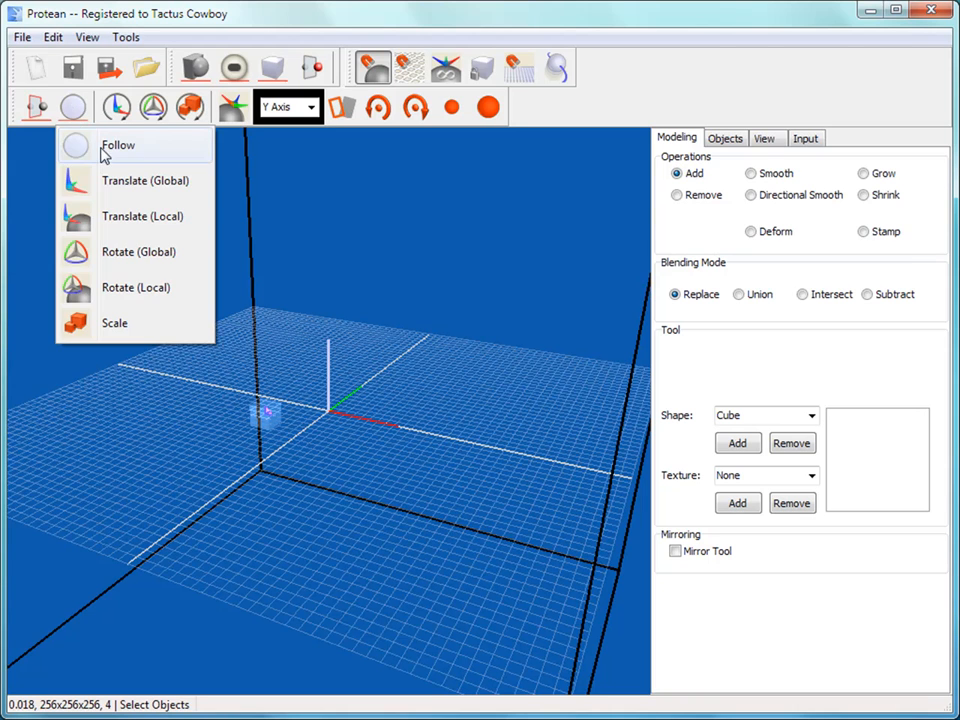
pyautogui.click(117, 146)
pyautogui.click(50, 106)
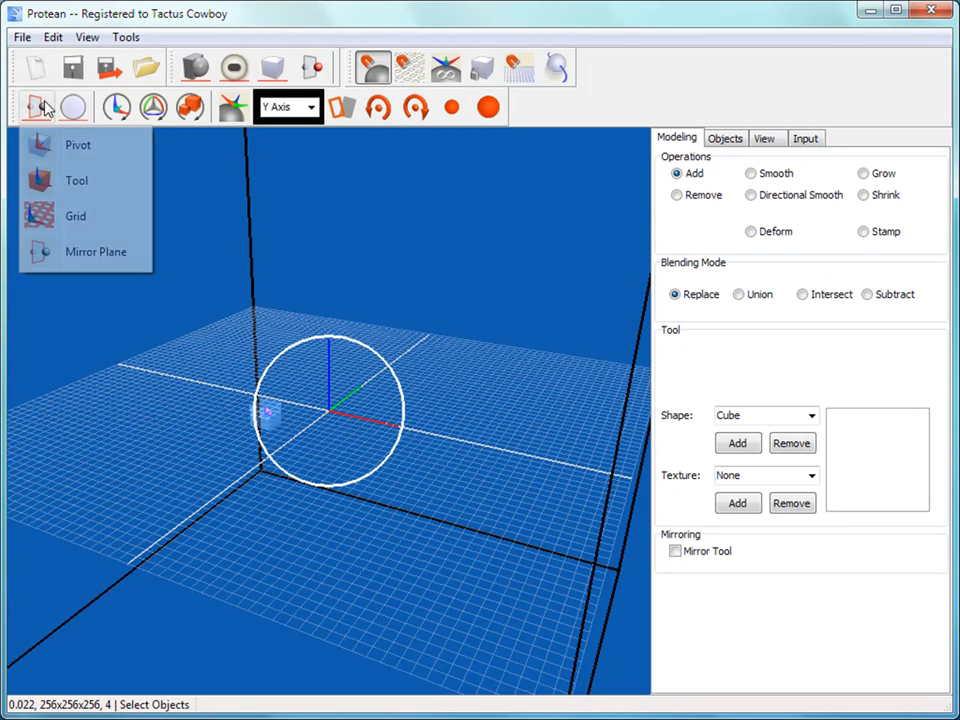
pyautogui.click(62, 180)
# Make the pivot the active object and move it with the tool freely away from the grid's centre
pyautogui.click(58, 108)
pyautogui.click(40, 112)
pyautogui.click(44, 148)
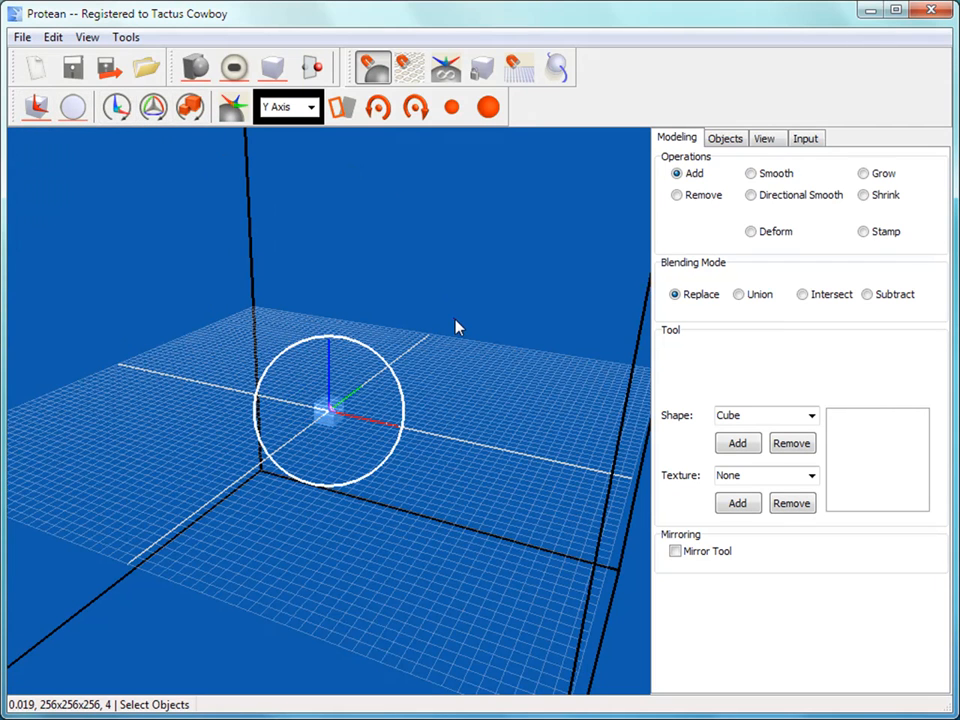
pyautogui.press('space')
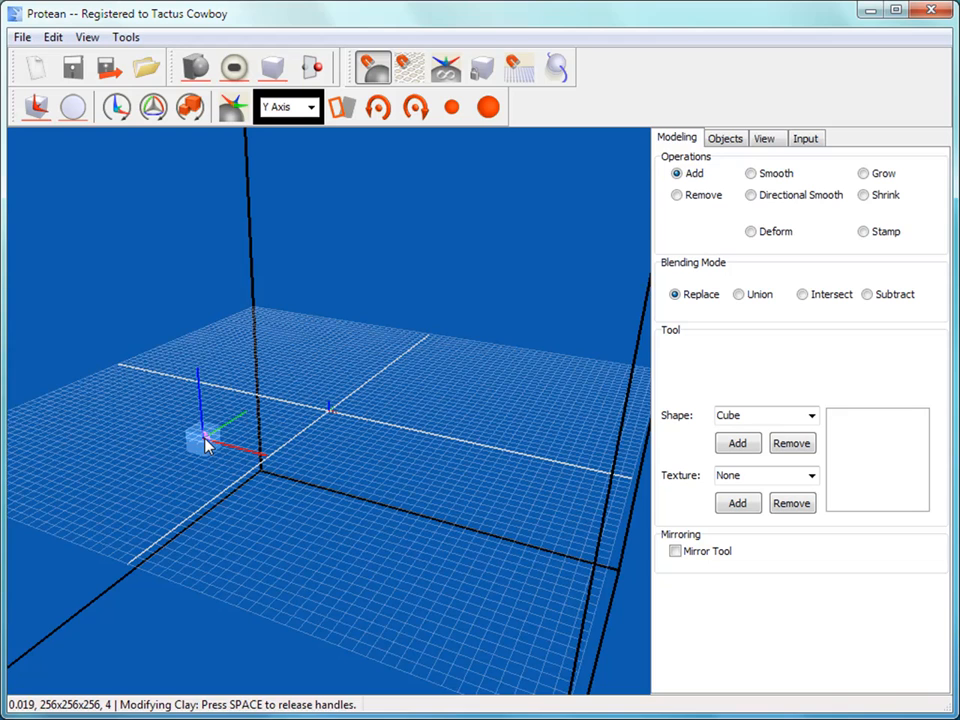
pyautogui.press('space')
# Set the movement mode to Rotate (Global) and rotate the pivot about the green axis
pyautogui.moveTo(359, 454); pyautogui.dragTo(411, 311, button='middle')
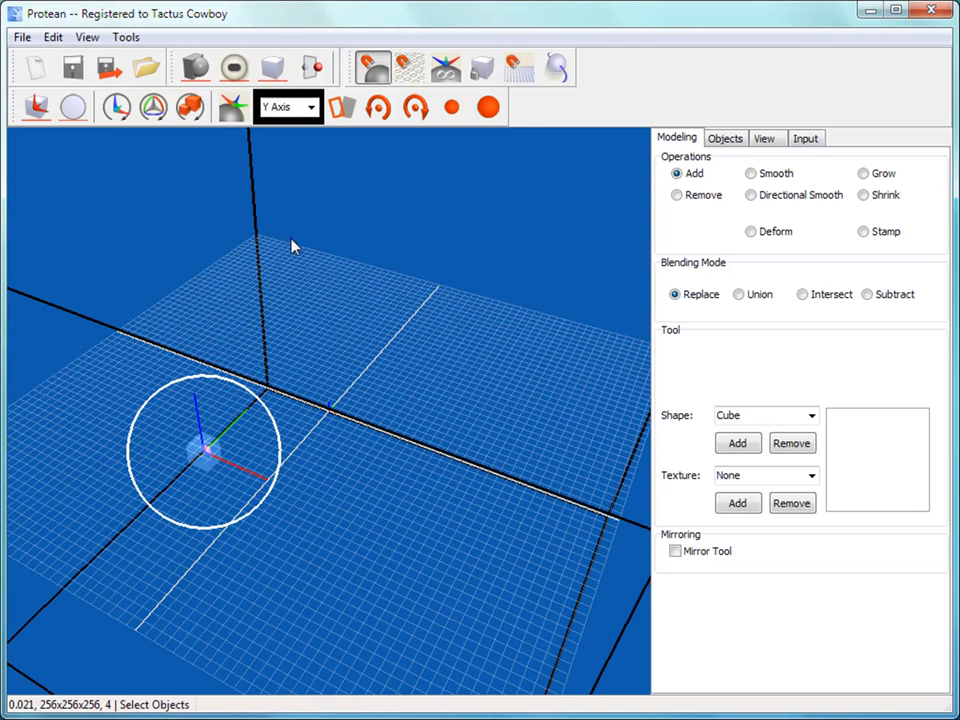
pyautogui.click(68, 110)
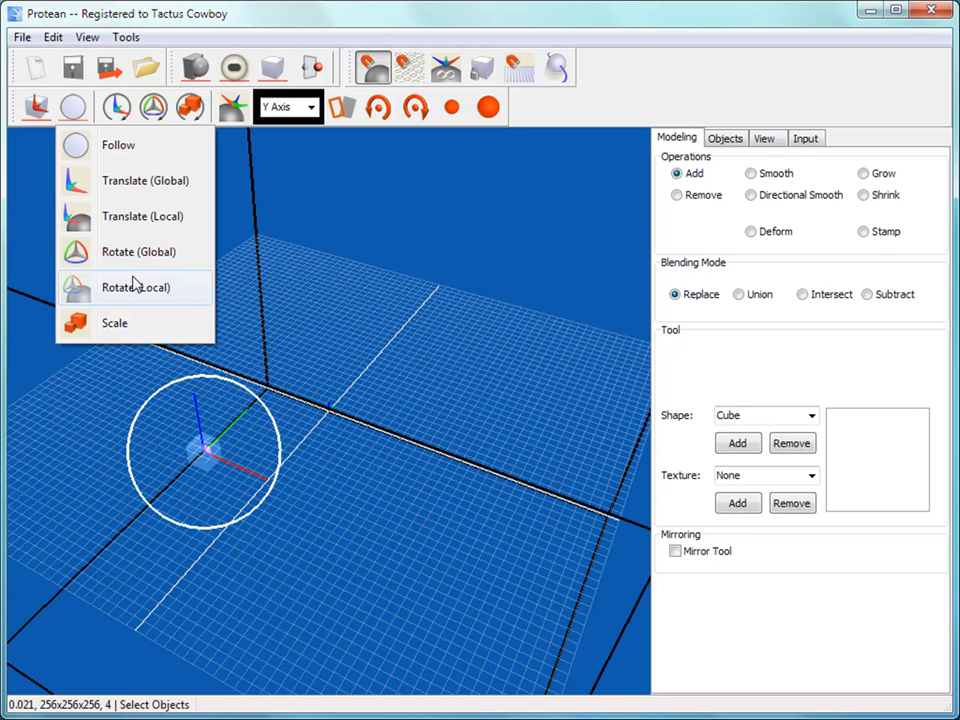
pyautogui.click(172, 262)
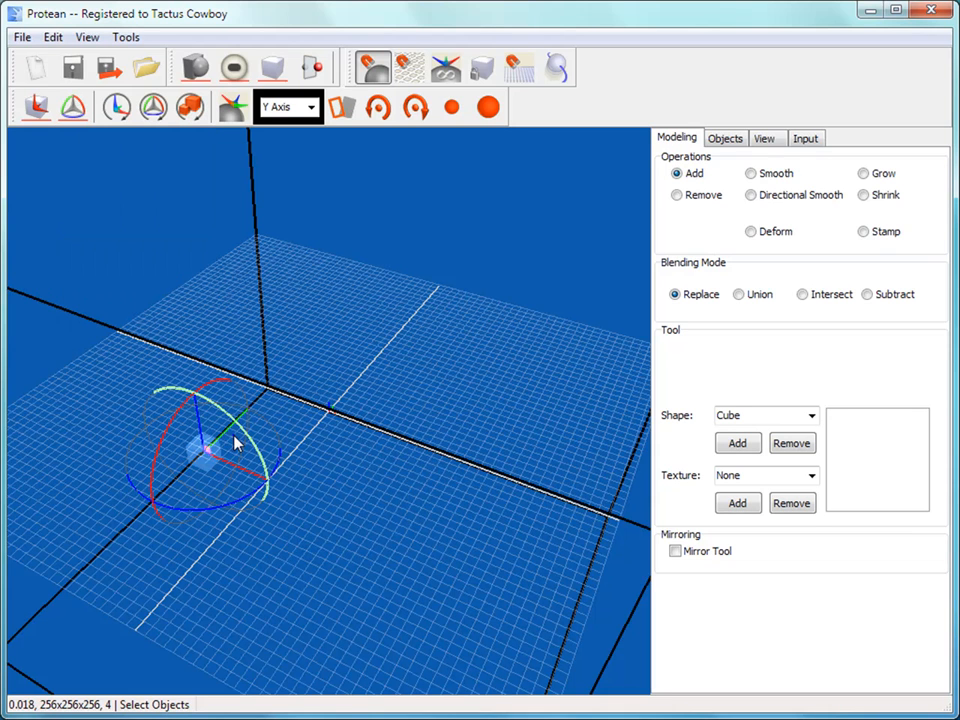
pyautogui.moveTo(240, 436); pyautogui.dragTo(212, 389)
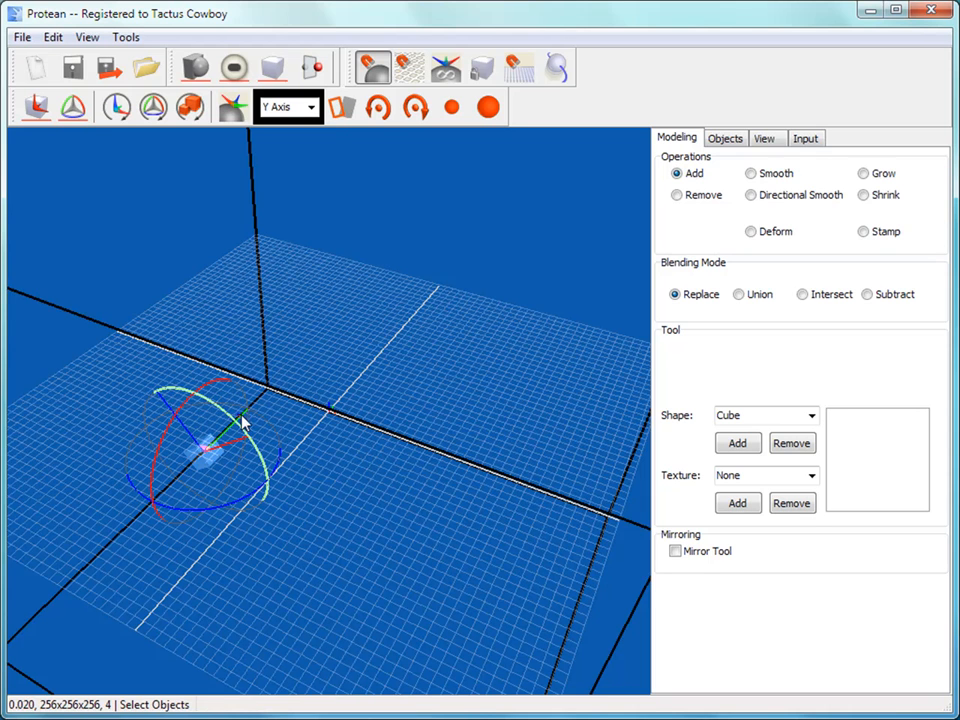
pyautogui.moveTo(226, 455); pyautogui.dragTo(228, 489, button='middle')
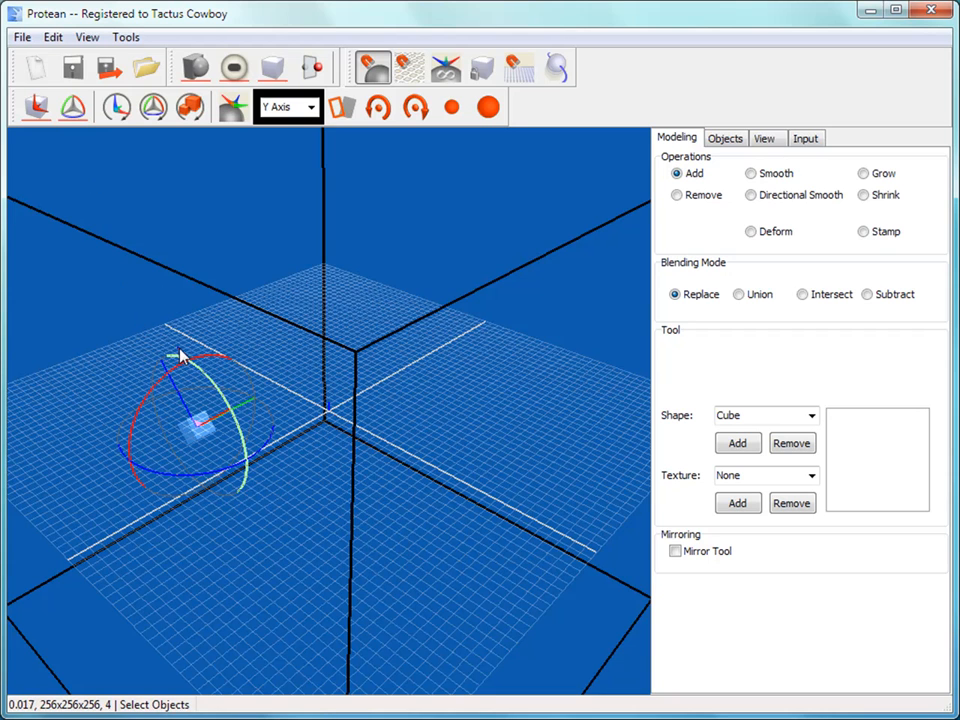
pyautogui.moveTo(233, 413); pyautogui.dragTo(274, 418, button='middle')
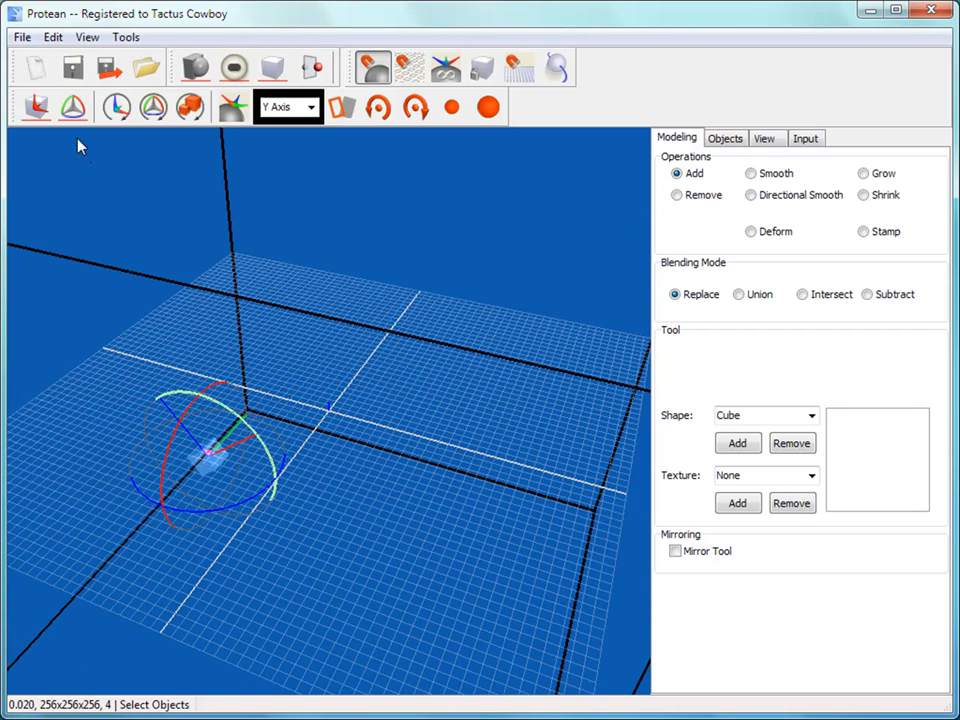
# Compare the pivot's rotation handles in Rotate (Local) mode with those in Rotate (Global) mode
pyautogui.click(85, 110)
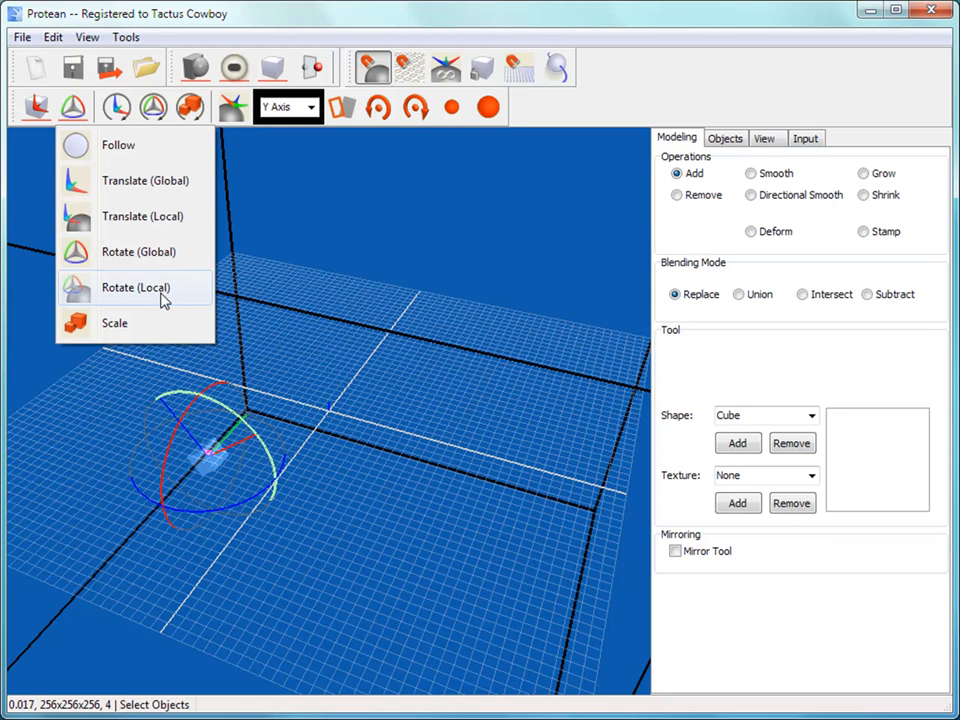
pyautogui.click(163, 298)
pyautogui.moveTo(253, 480)
pyautogui.mouseDown(button='middle')
pyautogui.moveTo(298, 435)
pyautogui.moveTo(244, 486)
pyautogui.mouseUp(button='middle')
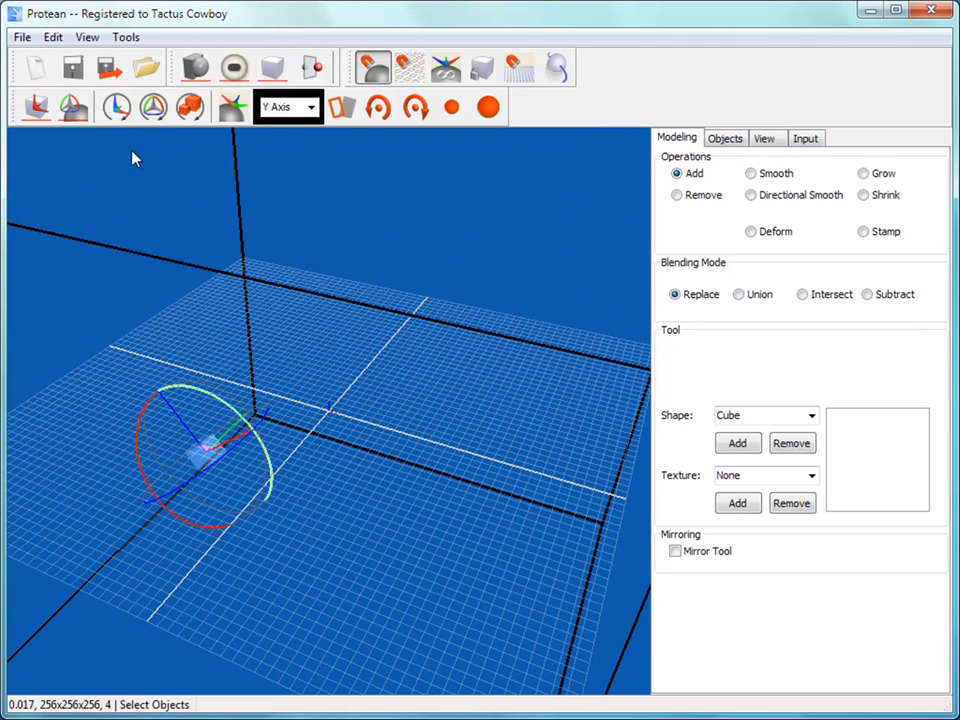
pyautogui.click(66, 112)
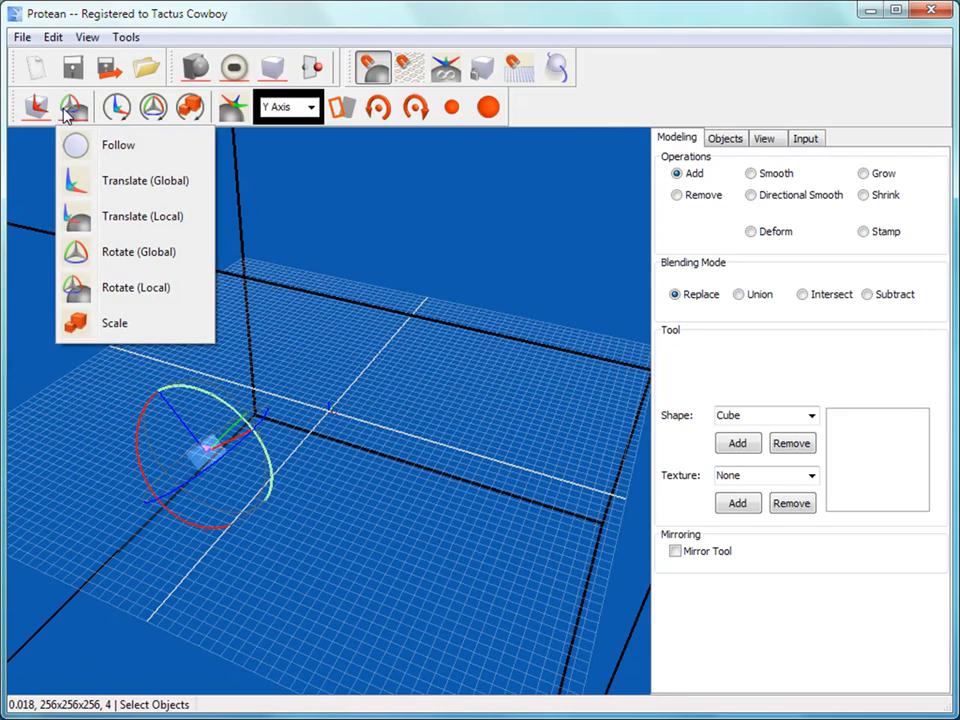
pyautogui.click(120, 254)
# Set the movement mode to Translate (Global) and inspect how the pivot's handles align with the grid
pyautogui.click(74, 108)
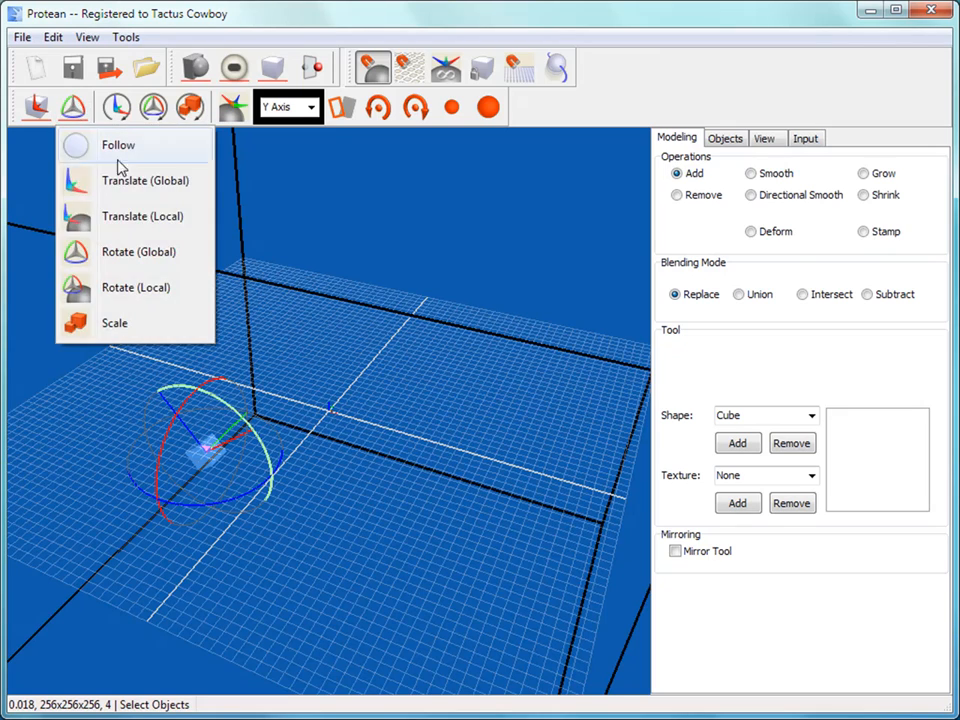
pyautogui.click(127, 180)
pyautogui.moveTo(242, 470); pyautogui.dragTo(311, 463, button='middle')
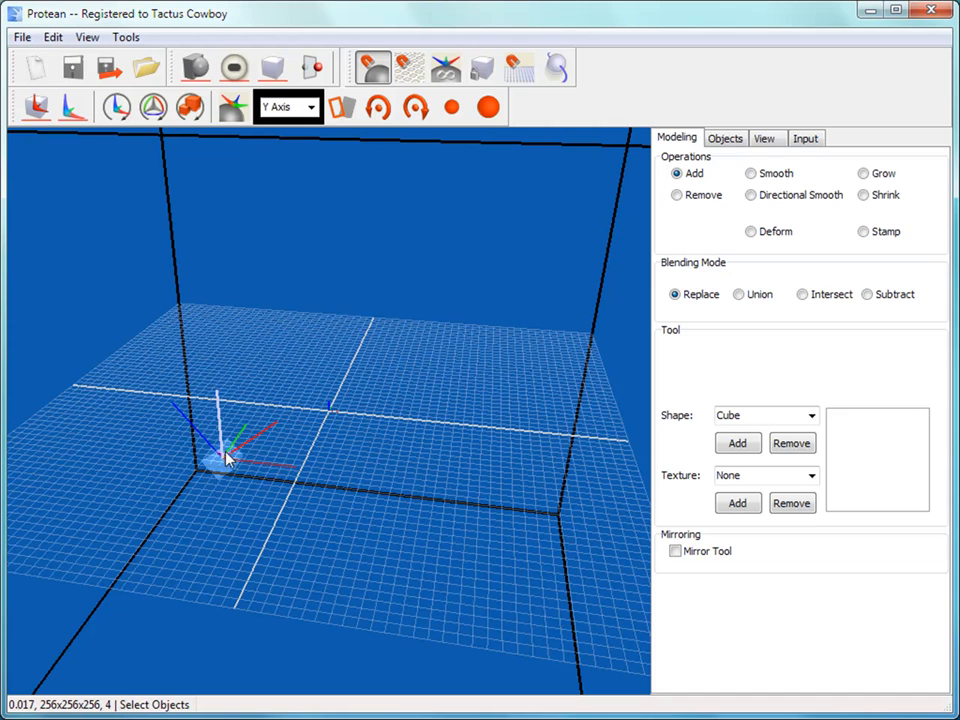
# Set the movement mode to Translate (Local) and inspect how the handles follow the rotated pivot
pyautogui.click(72, 106)
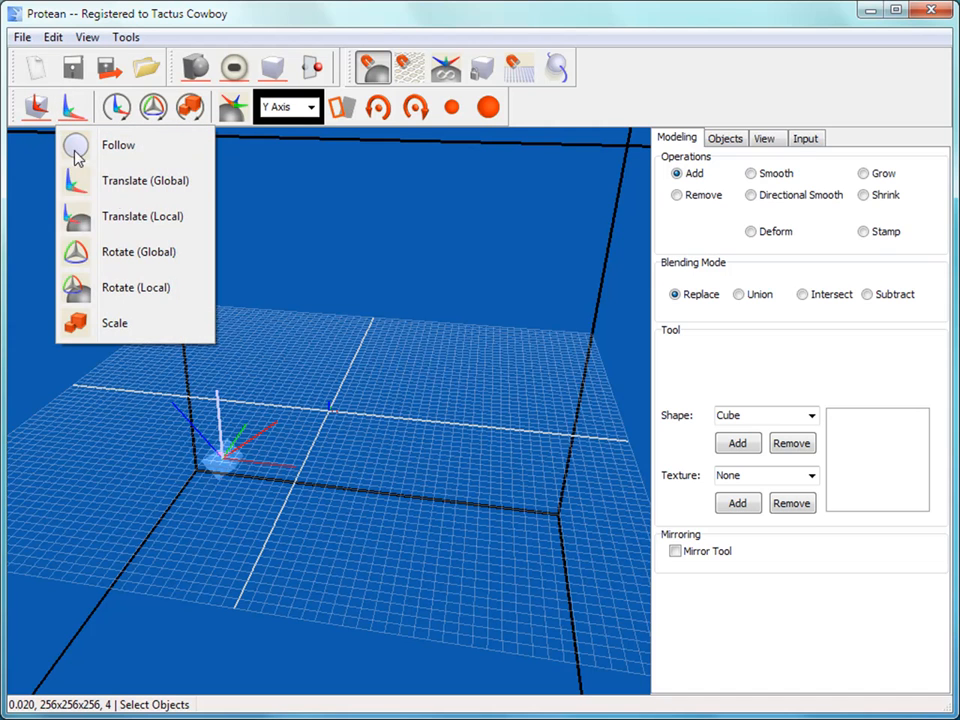
pyautogui.click(131, 221)
pyautogui.moveTo(255, 426); pyautogui.dragTo(214, 403, button='middle')
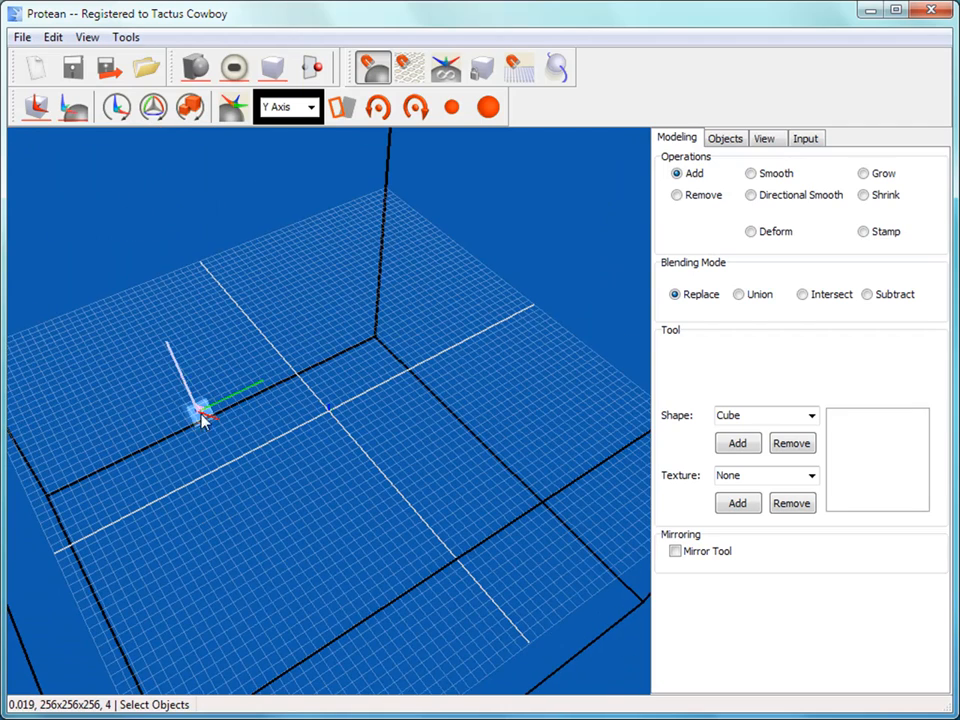
# Set the movement mode to Scale, then enlarge the cube tool uniformly and stretch it along a single axis
pyautogui.click(78, 115)
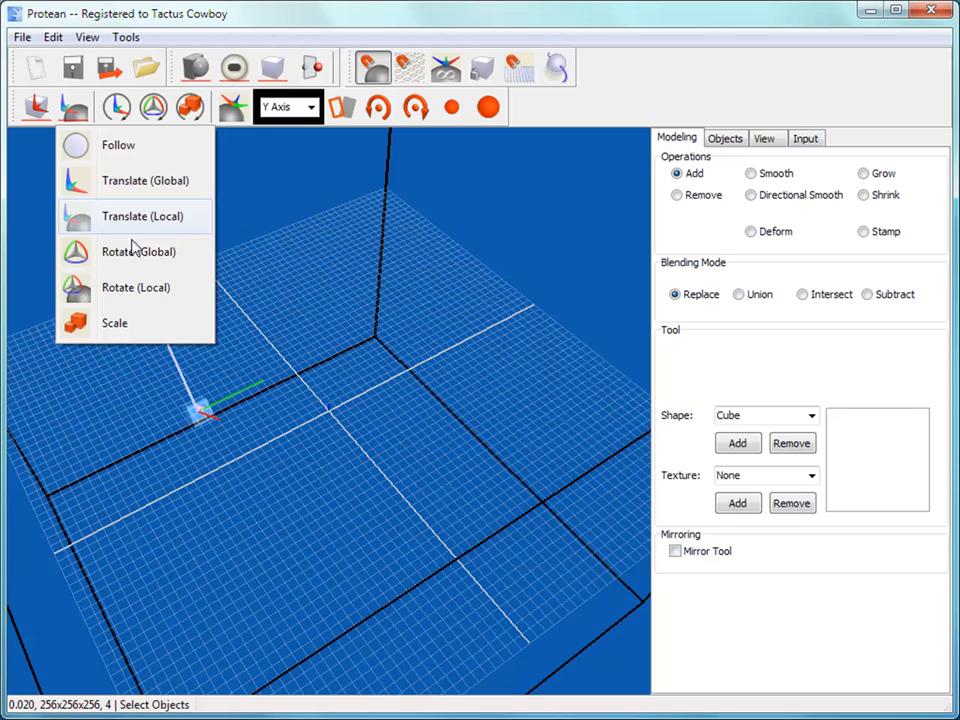
pyautogui.click(147, 325)
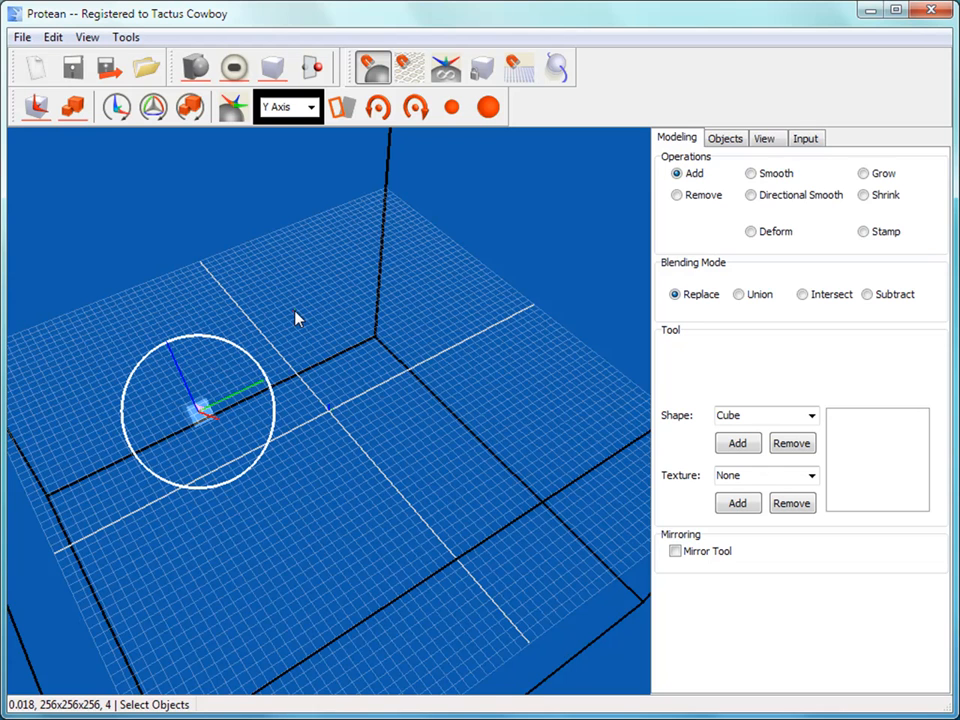
pyautogui.moveTo(295, 318); pyautogui.dragTo(454, 266)
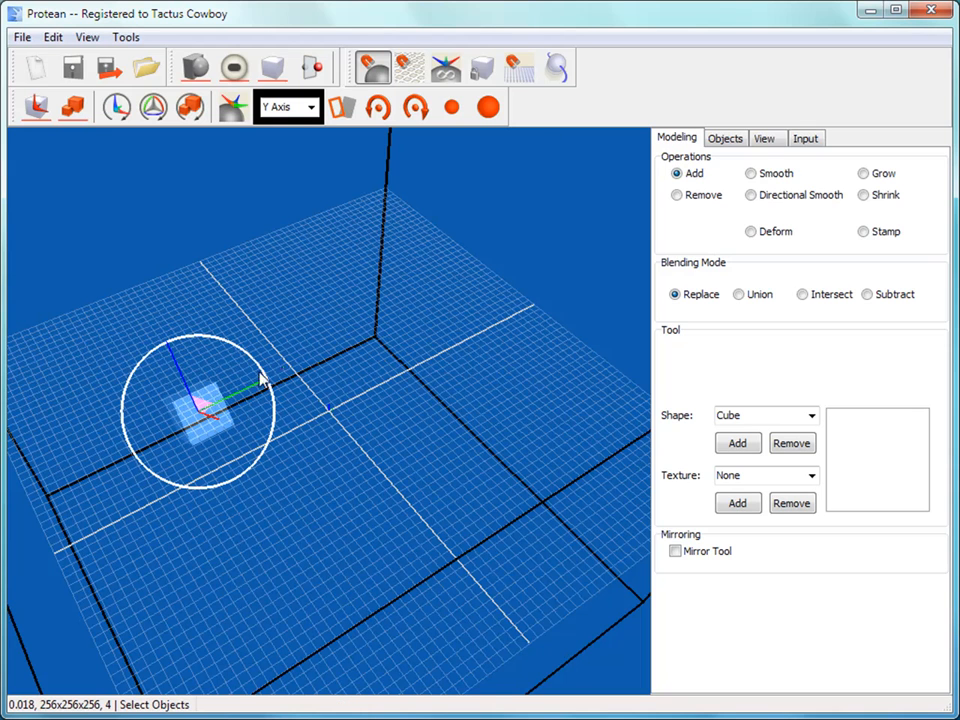
pyautogui.moveTo(210, 424); pyautogui.dragTo(316, 376)
pyautogui.moveTo(236, 510); pyautogui.dragTo(177, 144, button='middle')
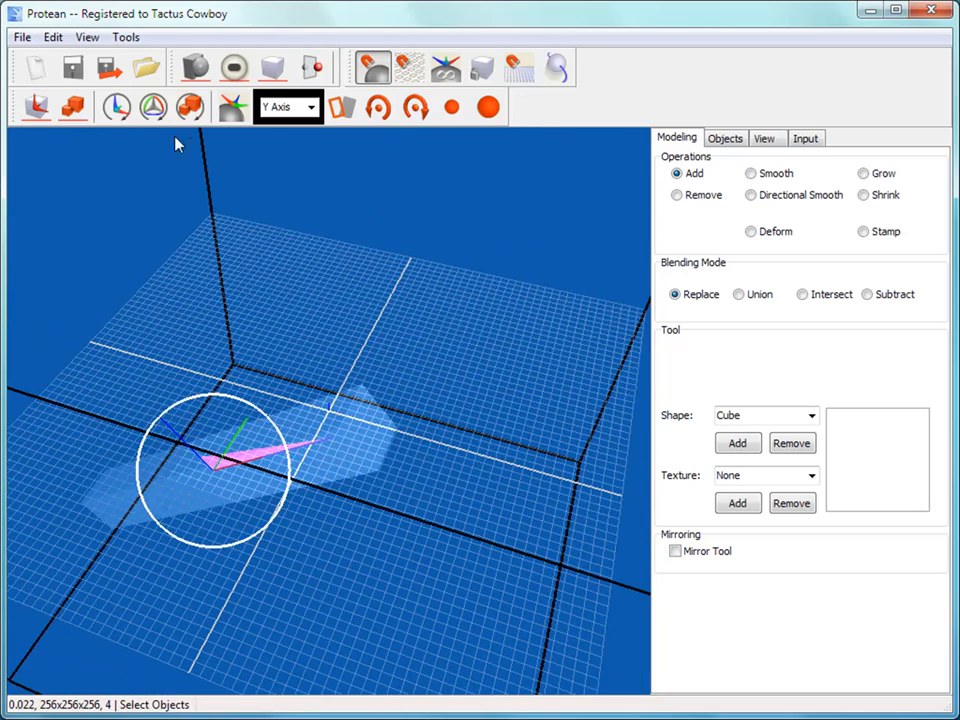
# Reset the pivot's position, rotation and scale to bring it back to the grid origin
pyautogui.click(118, 107)
pyautogui.moveTo(278, 393); pyautogui.dragTo(259, 399, button='middle')
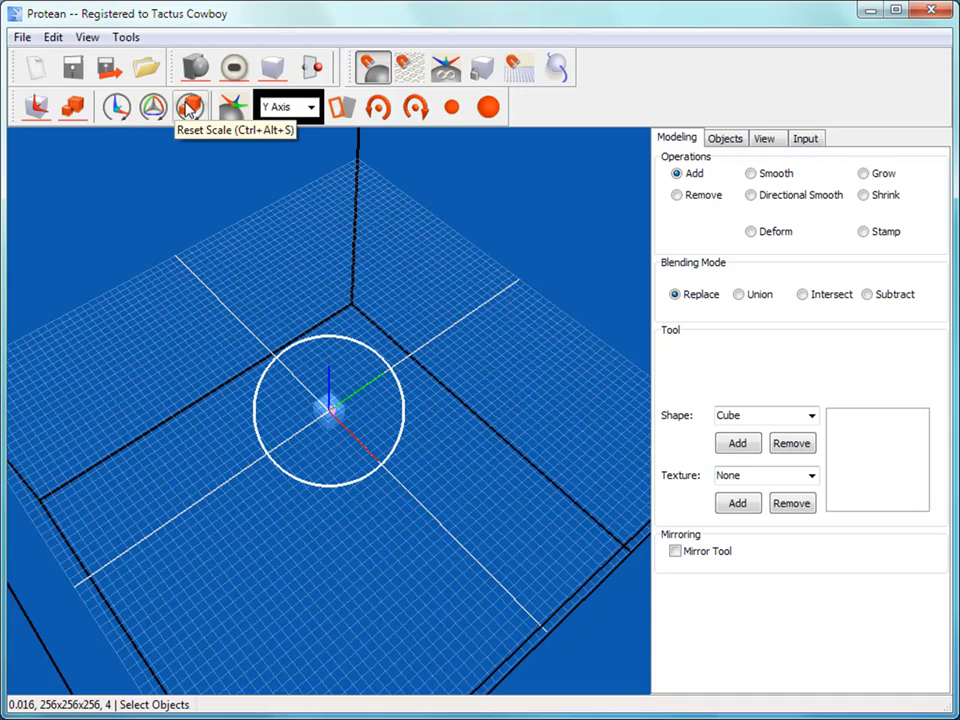
pyautogui.moveTo(283, 463); pyautogui.dragTo(210, 440, button='middle')
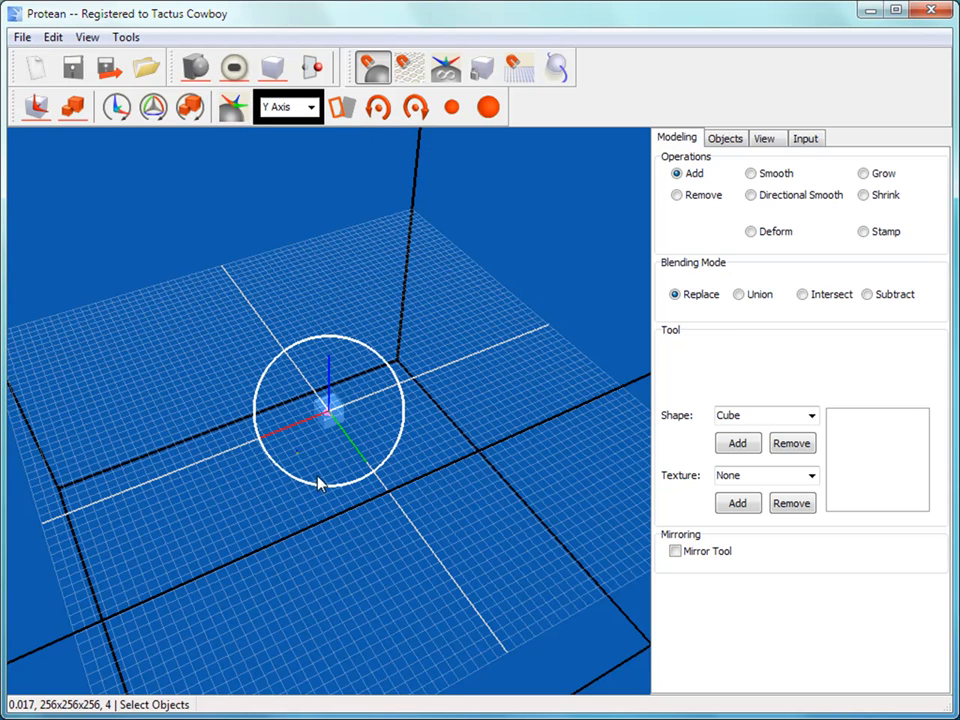
# Change the tool shape to Sphere, scale it up uniformly and add a clay sphere at the grid origin
pyautogui.click(810, 416)
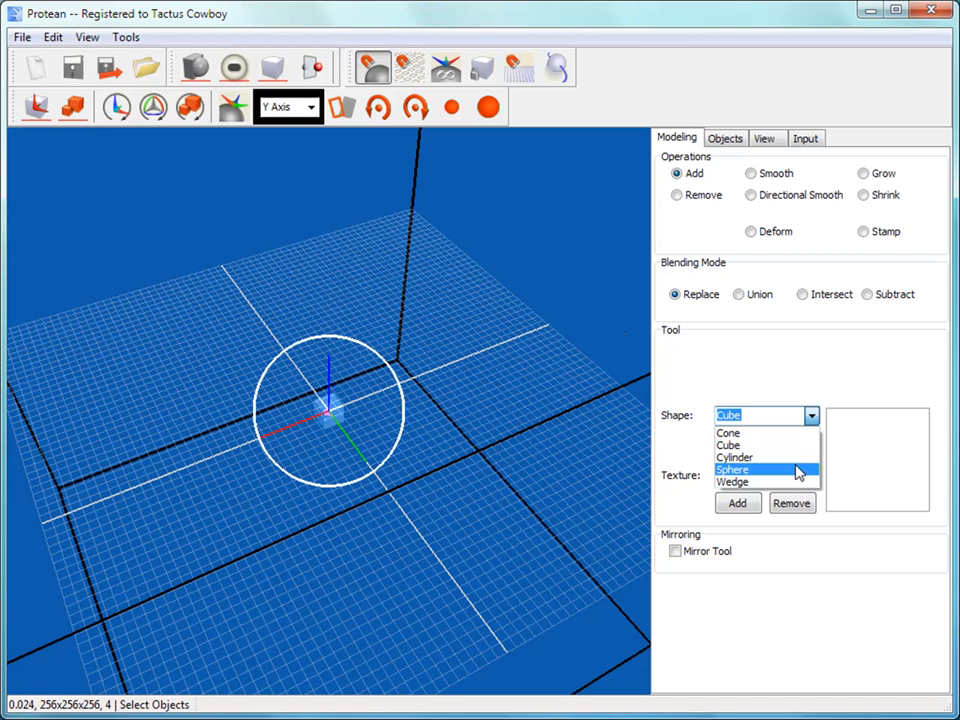
pyautogui.click(797, 469)
pyautogui.moveTo(438, 379)
pyautogui.mouseDown()
pyautogui.moveTo(617, 145)
pyautogui.moveTo(622, 158)
pyautogui.mouseUp()
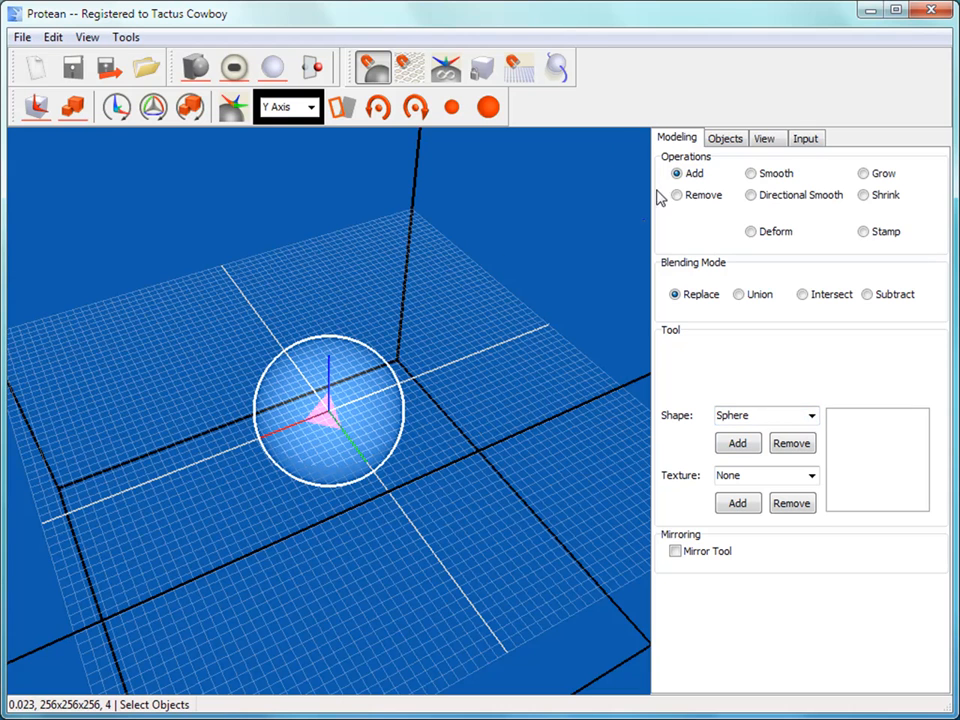
pyautogui.click(332, 390)
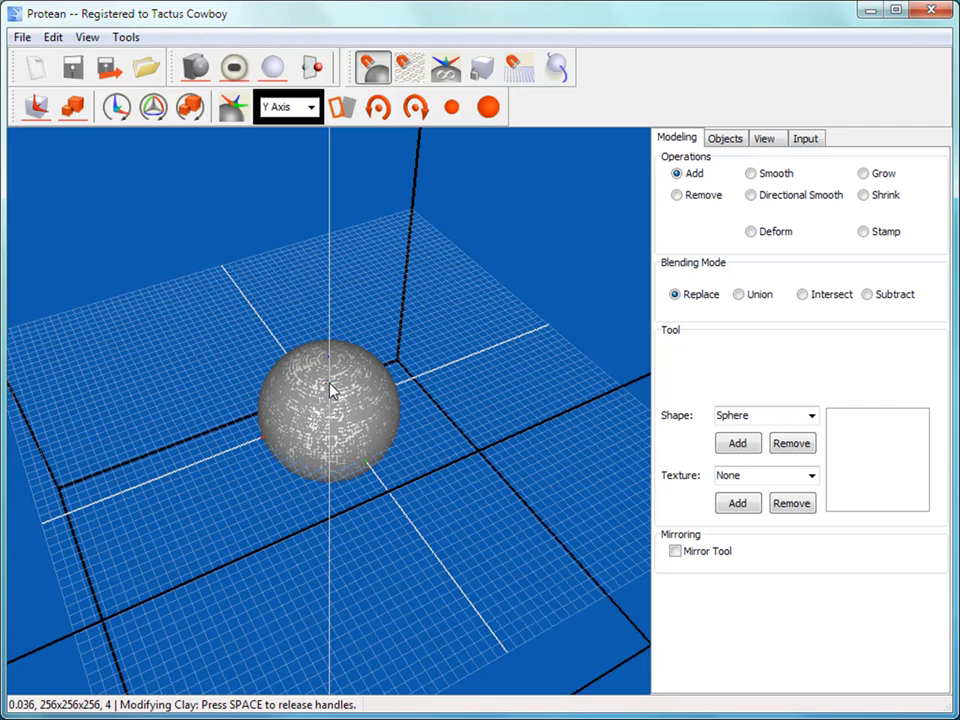
pyautogui.press('space')
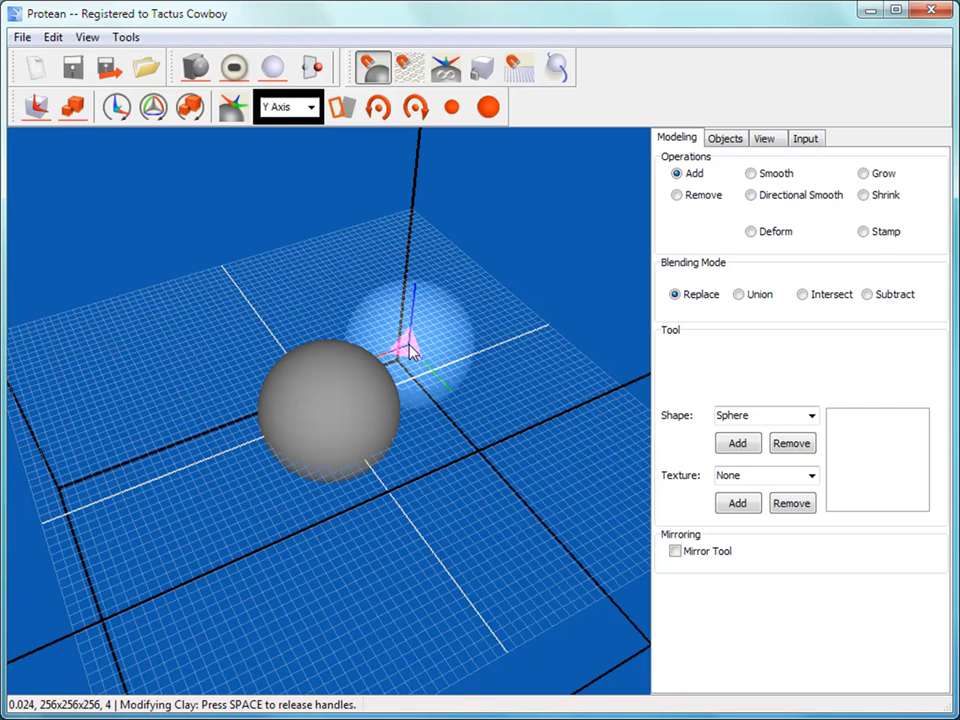
# Reset the tool's scale and change its shape to Cube
pyautogui.click(192, 110)
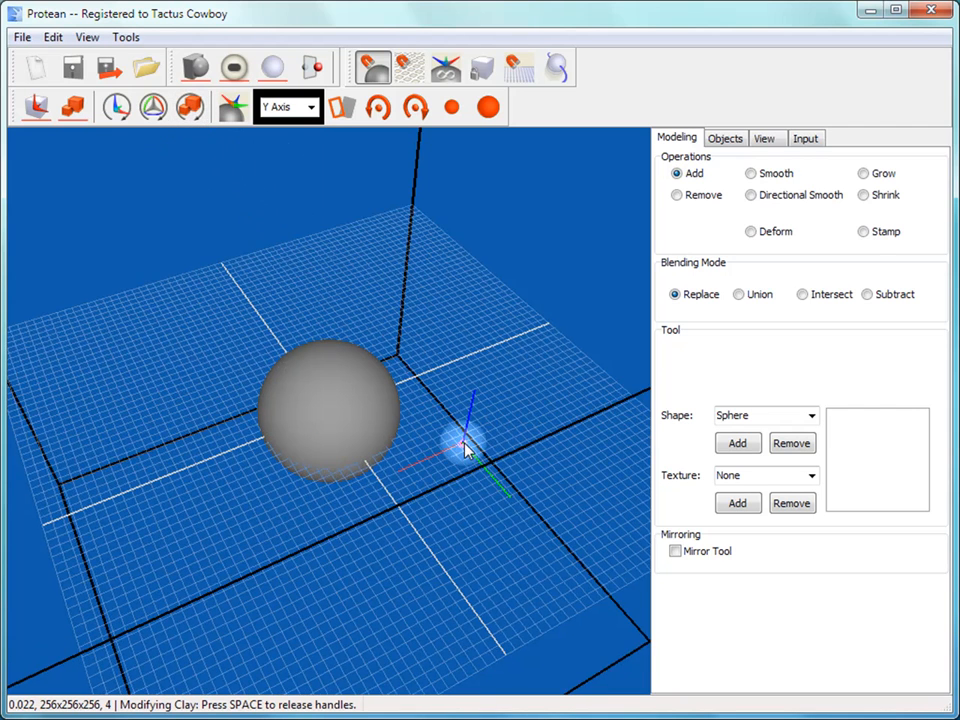
pyautogui.click(811, 416)
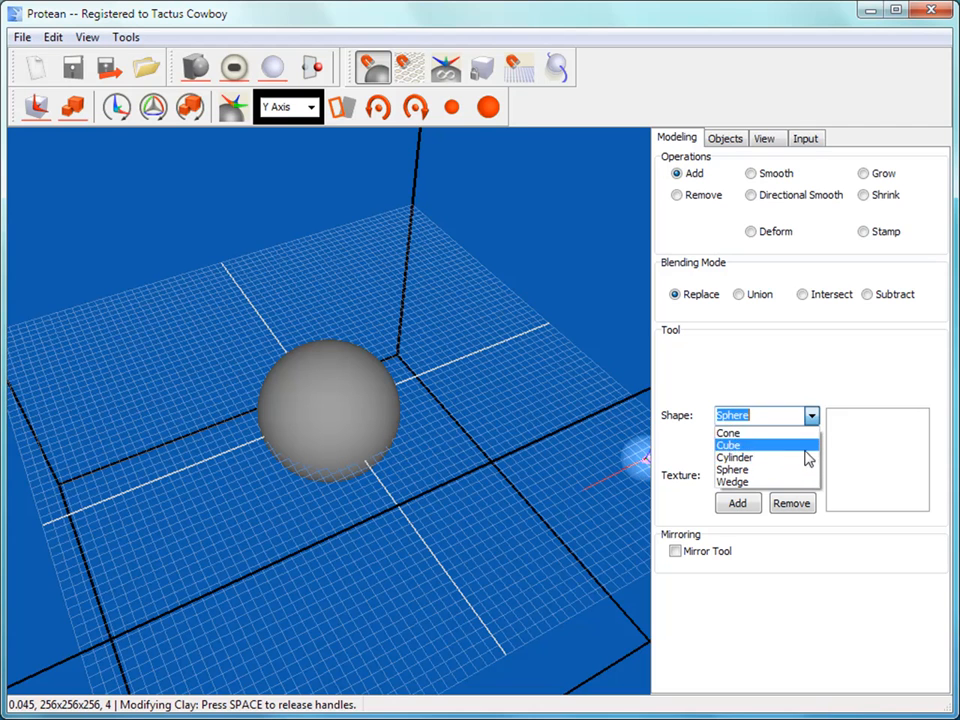
pyautogui.click(804, 446)
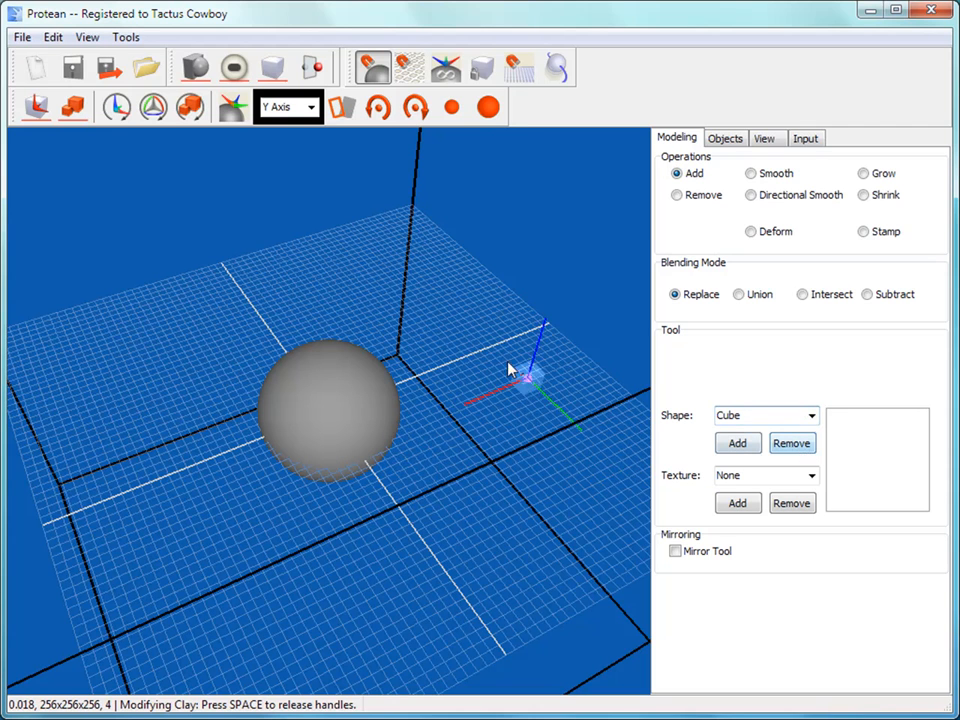
# Place the cube tool on the clay sphere's surface and rotate it to align with the surface gradient
pyautogui.press('space')
pyautogui.moveTo(351, 493); pyautogui.dragTo(401, 386, button='middle')
pyautogui.scroll(2, 394, 367)
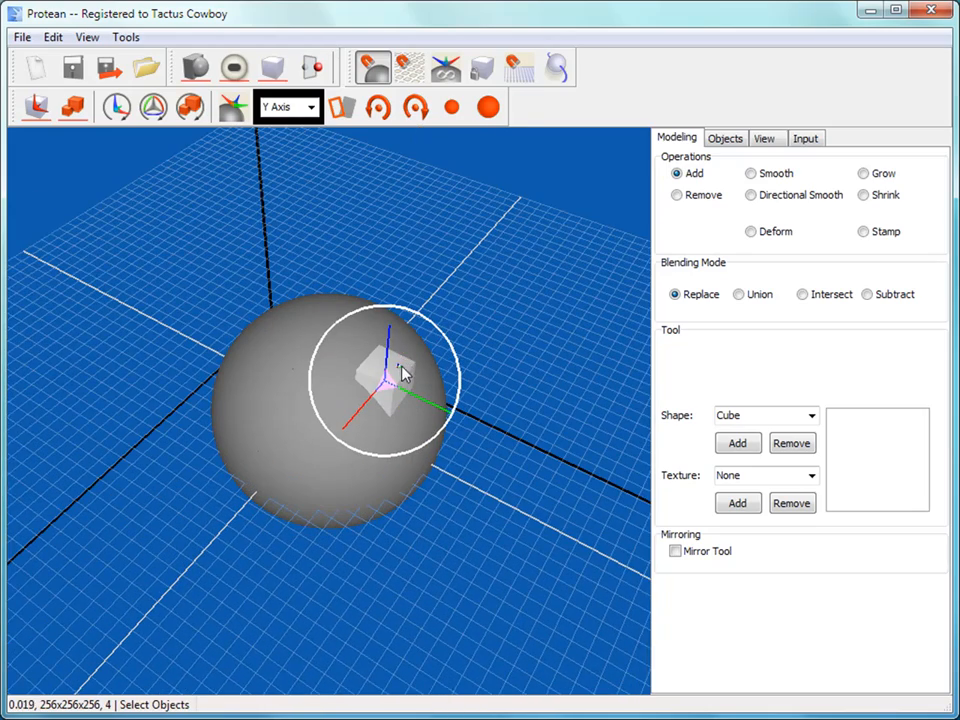
pyautogui.moveTo(332, 401); pyautogui.dragTo(378, 258, button='middle')
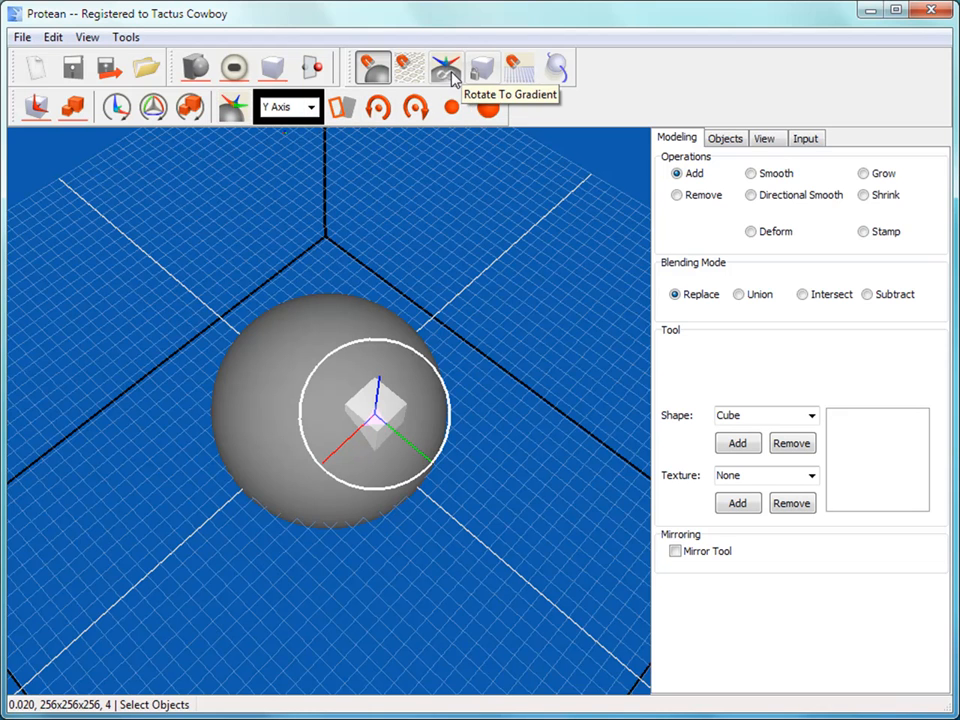
pyautogui.click(237, 119)
pyautogui.moveTo(382, 505); pyautogui.dragTo(311, 238, button='middle')
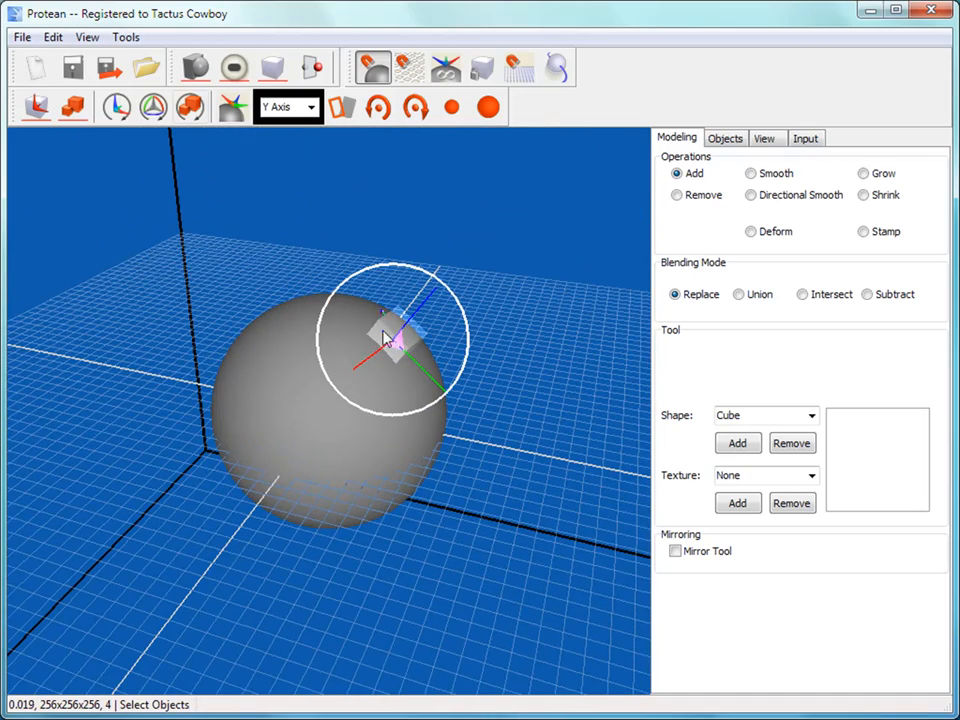
# Move the cube tool across the sphere's surface and set it down just beside the clay
pyautogui.moveTo(393, 376)
pyautogui.mouseDown()
pyautogui.moveTo(377, 339)
pyautogui.moveTo(328, 315)
pyautogui.moveTo(280, 344)
pyautogui.moveTo(289, 401)
pyautogui.moveTo(369, 420)
pyautogui.moveTo(407, 364)
pyautogui.moveTo(401, 330)
pyautogui.moveTo(347, 321)
pyautogui.moveTo(336, 379)
pyautogui.moveTo(344, 373)
pyautogui.mouseUp()
pyautogui.press('space')
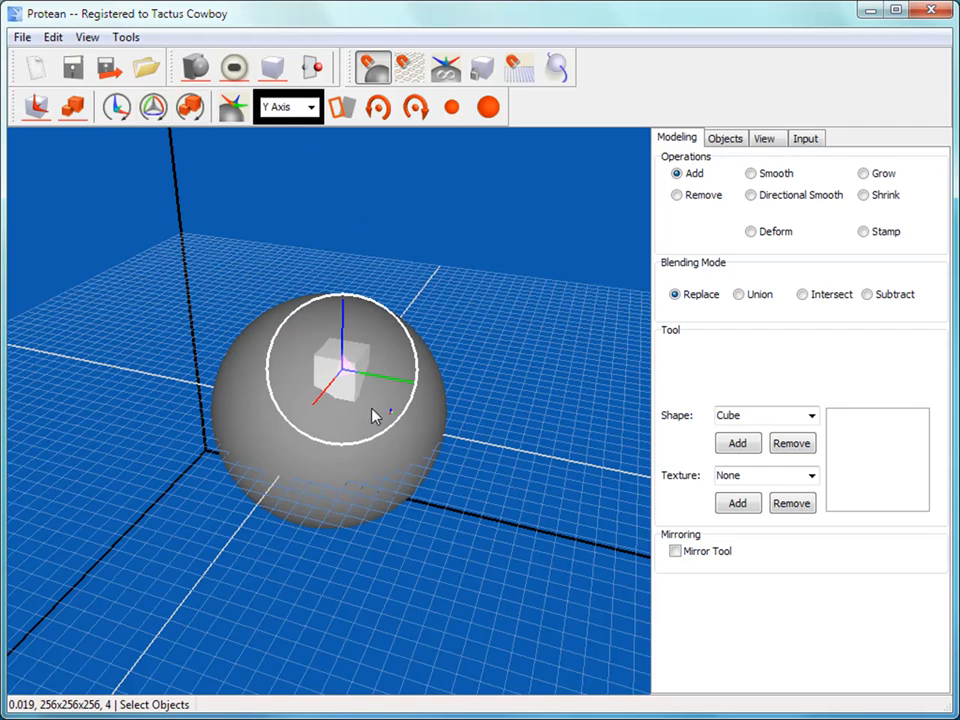
pyautogui.press('space')
pyautogui.press('space')
pyautogui.moveTo(497, 462); pyautogui.dragTo(436, 380, button='middle')
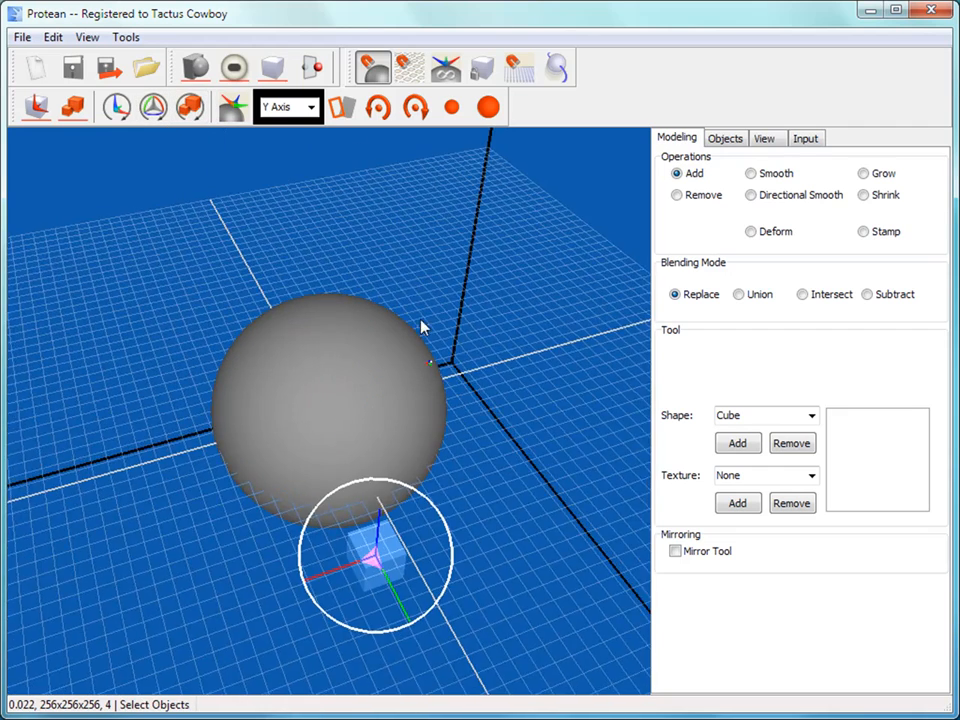
# Look over the available rotation axes and undo the addition of the clay sphere
pyautogui.click(313, 107)
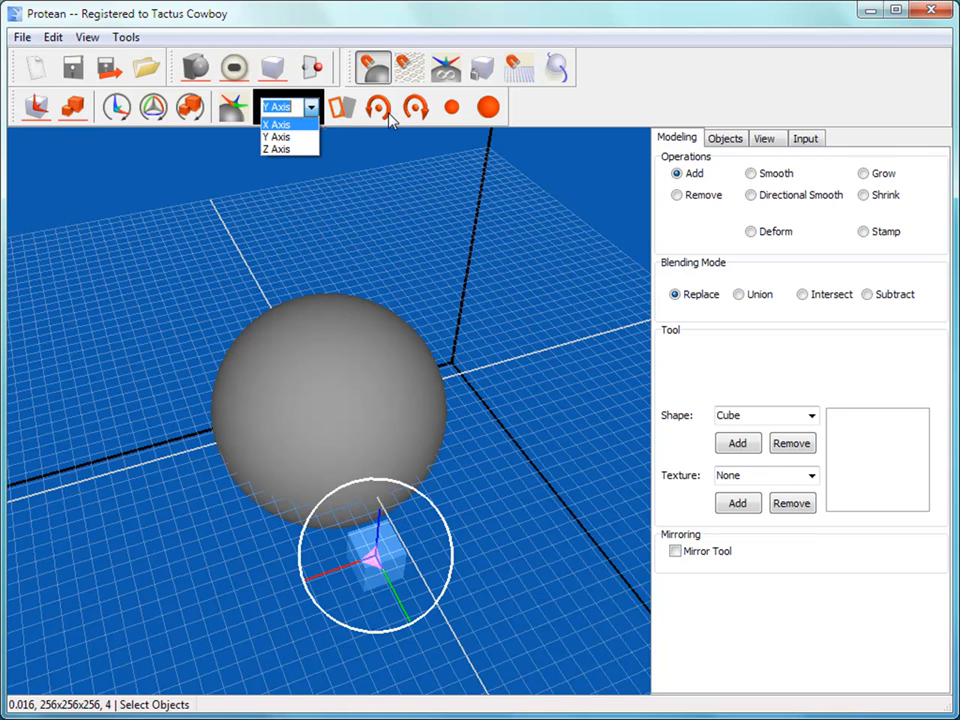
pyautogui.click(543, 116)
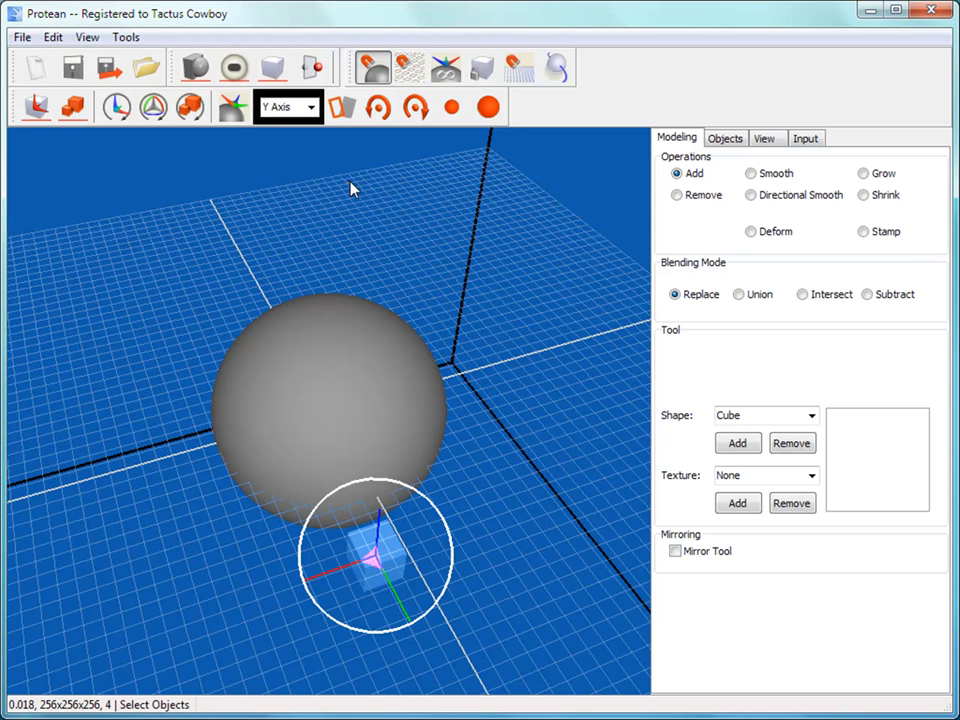
pyautogui.hotkey('ctrl', 'z')
# Change the tool shape to Cone
pyautogui.click(812, 416)
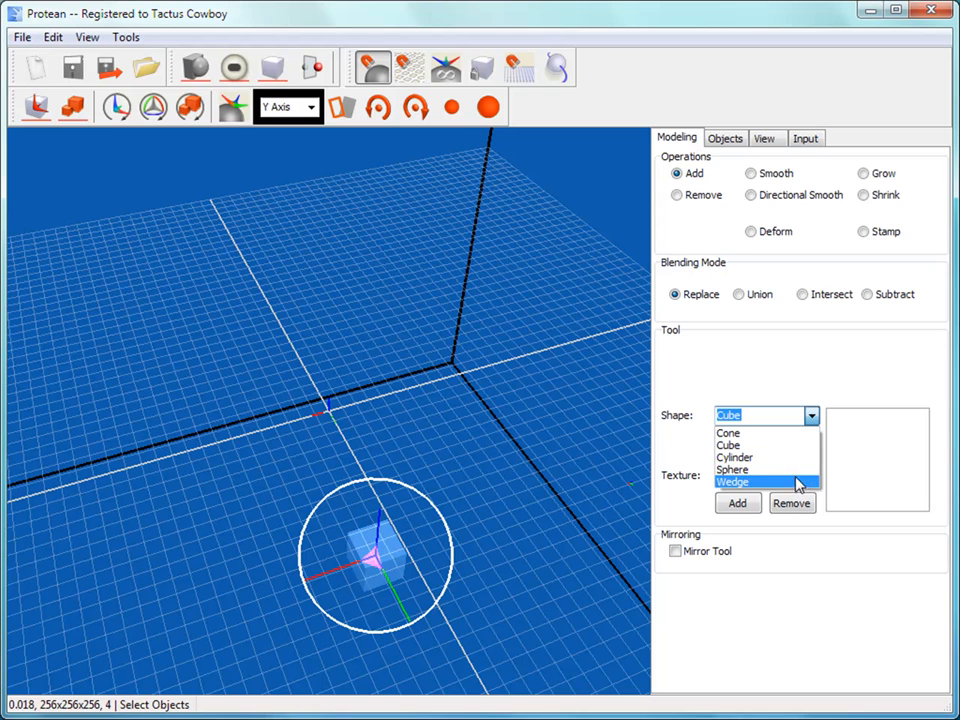
pyautogui.click(797, 444)
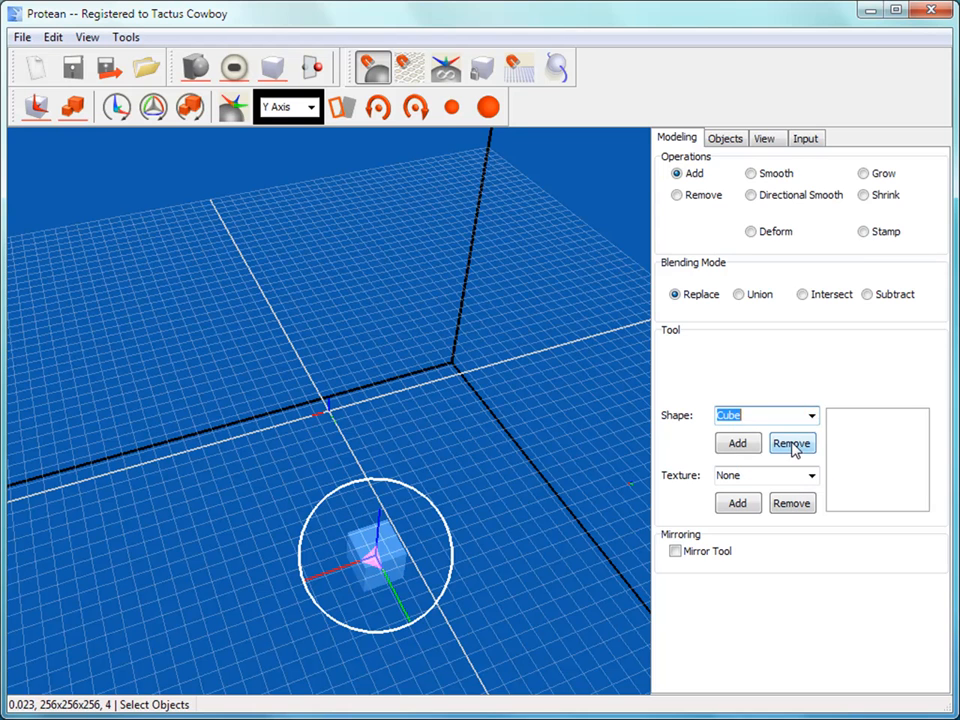
pyautogui.click(810, 417)
pyautogui.click(795, 433)
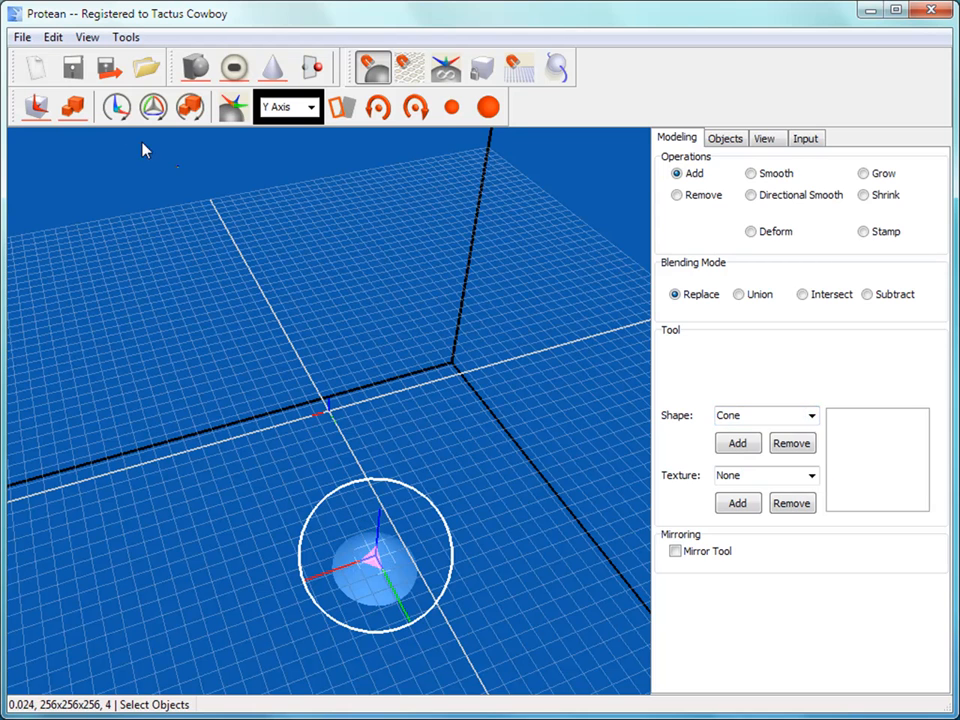
pyautogui.scroll(3, 306, 323)
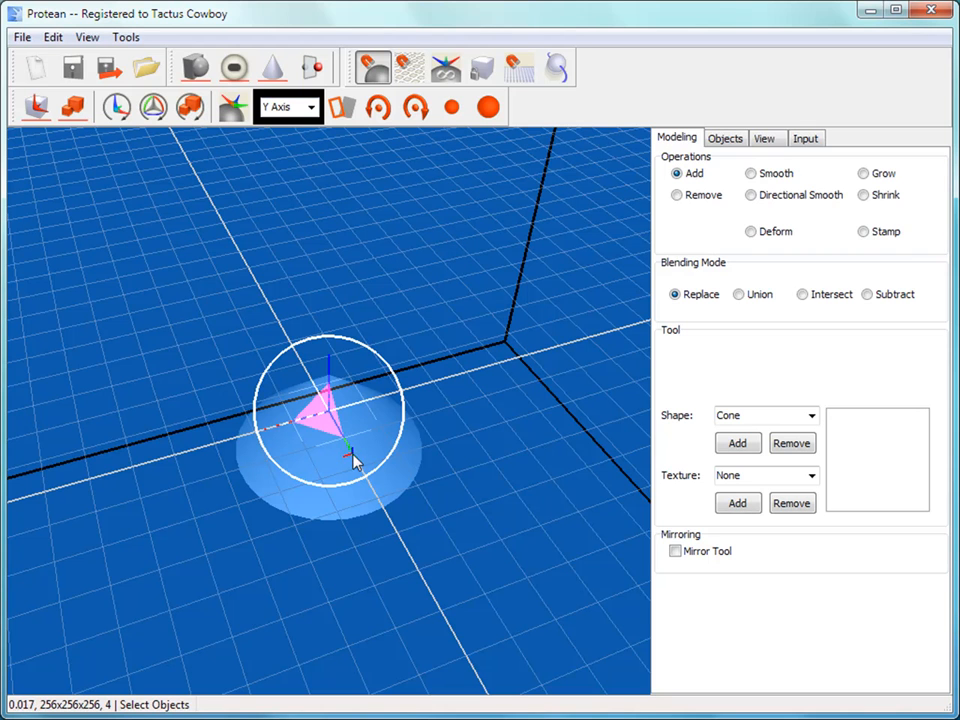
# Rotate the cone counterclockwise about the Y axis four times to complete a full turn
pyautogui.click(377, 108)
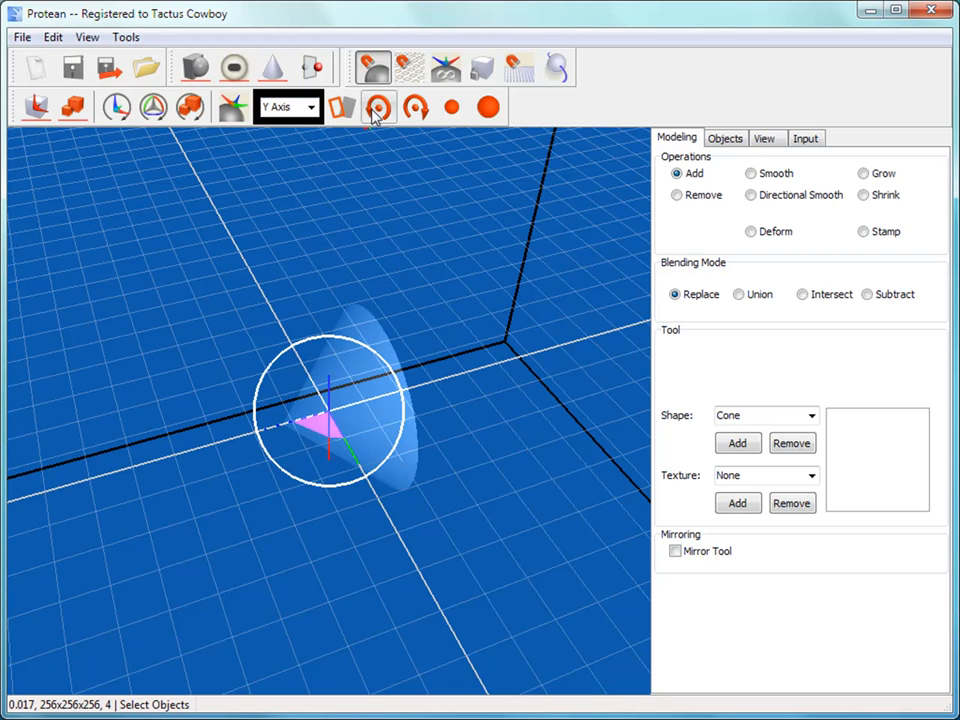
pyautogui.click(377, 108)
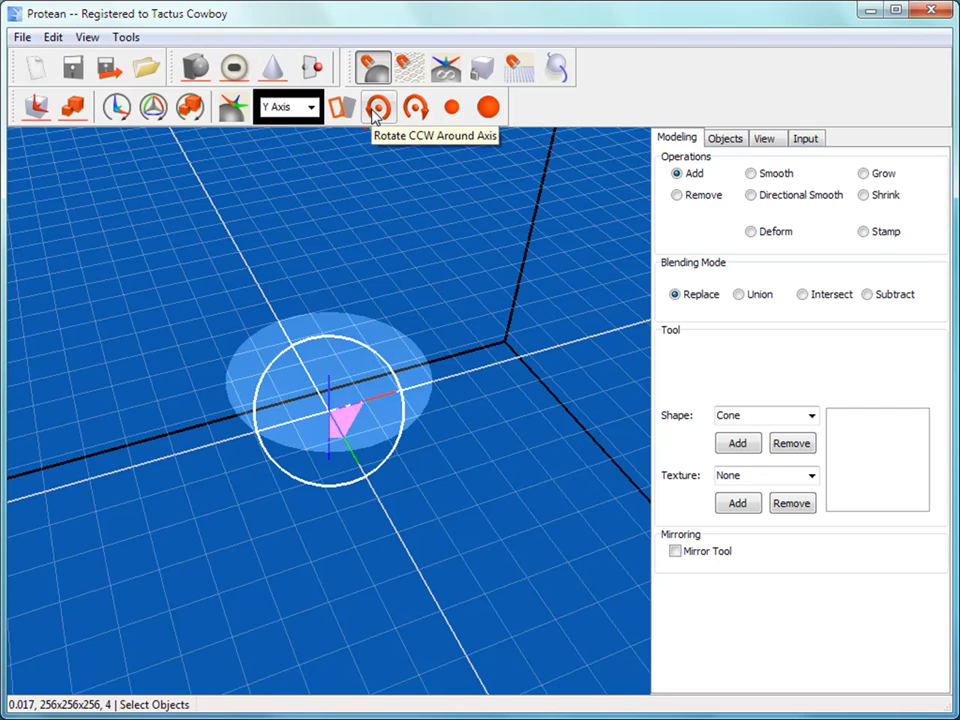
pyautogui.click(377, 108)
pyautogui.click(377, 108)
# Set the rotation axis to X and rotate the cone counterclockwise about it four times
pyautogui.click(312, 107)
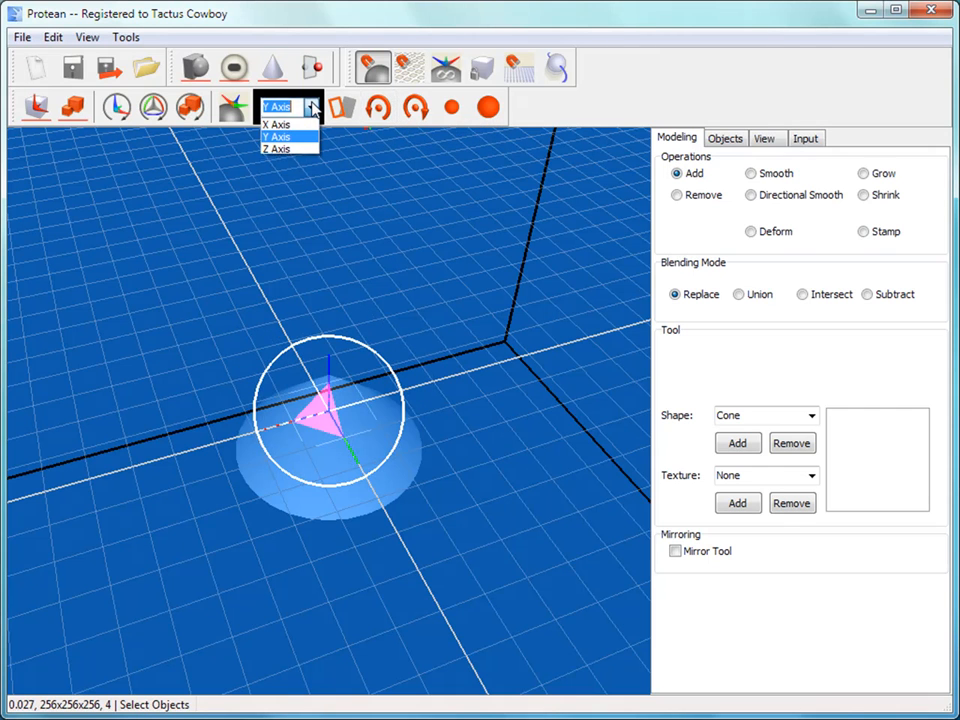
pyautogui.click(280, 124)
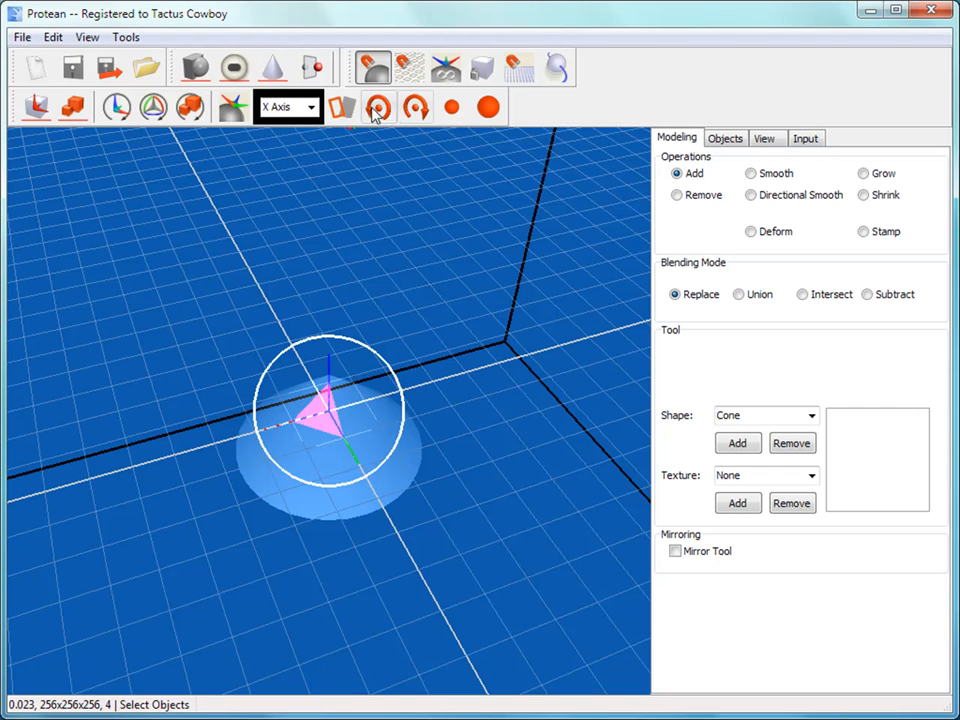
pyautogui.click(377, 108)
pyautogui.click(377, 108)
pyautogui.click(377, 108)
pyautogui.click(377, 108)
# Rotate the cone clockwise about the X axis four times
pyautogui.click(416, 108)
pyautogui.click(416, 108)
pyautogui.click(416, 108)
pyautogui.click(416, 108)
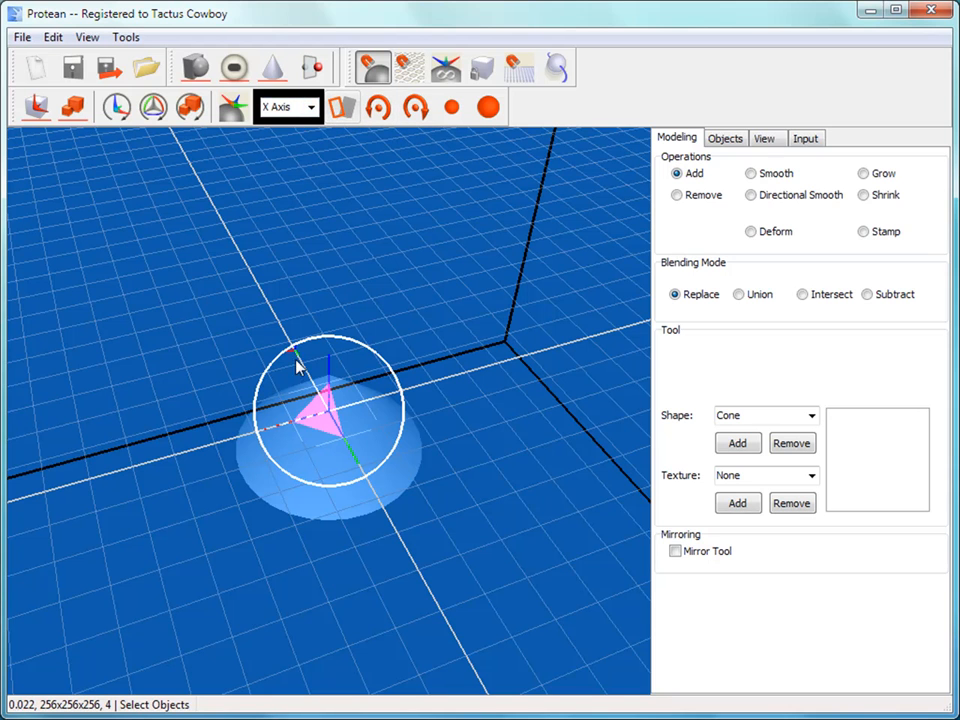
# Mirror the cone along the X axis and the Z axis, and set the axis choice back to X
pyautogui.click(342, 112)
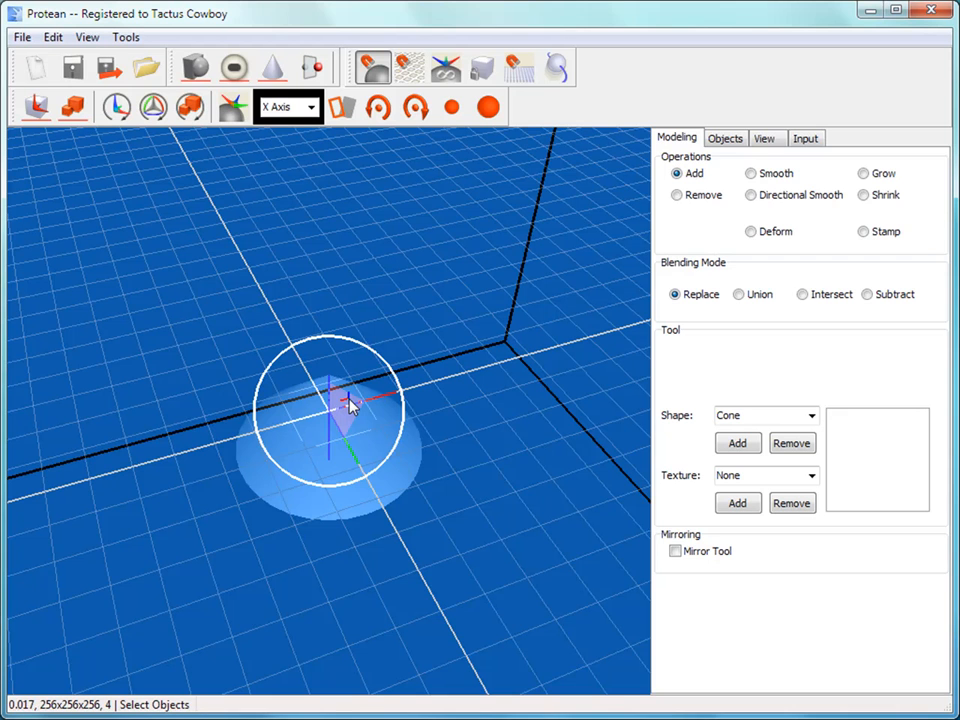
pyautogui.click(311, 107)
pyautogui.click(306, 150)
pyautogui.moveTo(414, 411); pyautogui.dragTo(389, 412, button='middle')
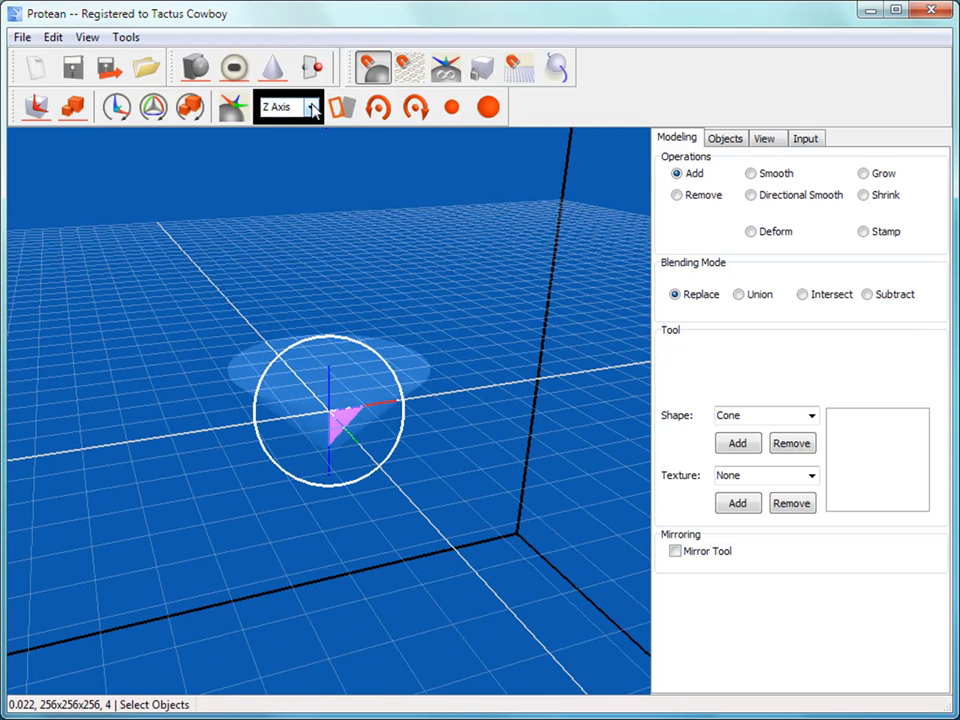
pyautogui.click(311, 107)
pyautogui.click(304, 126)
# Enable the angle increment in the snapping settings and set it to 180
pyautogui.click(725, 139)
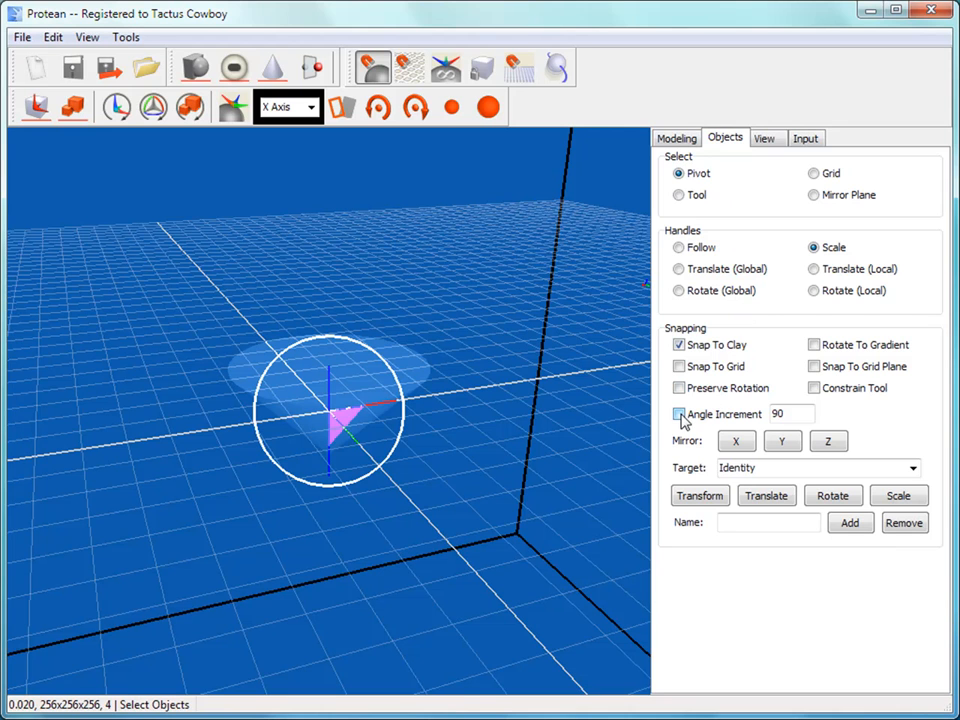
pyautogui.moveTo(787, 414); pyautogui.dragTo(717, 416)
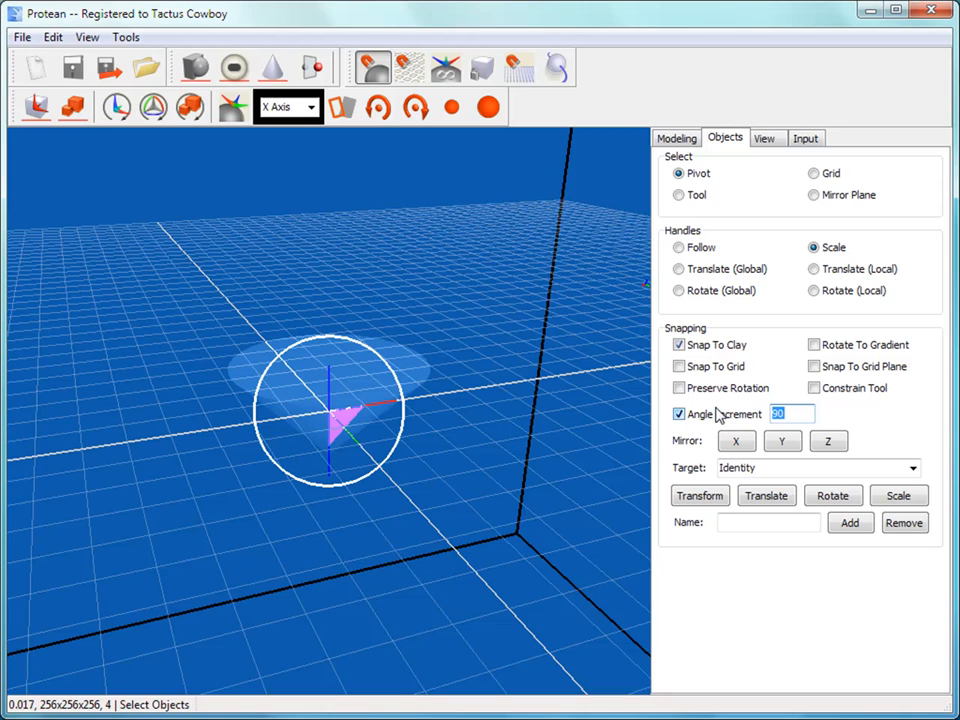
pyautogui.write('180')
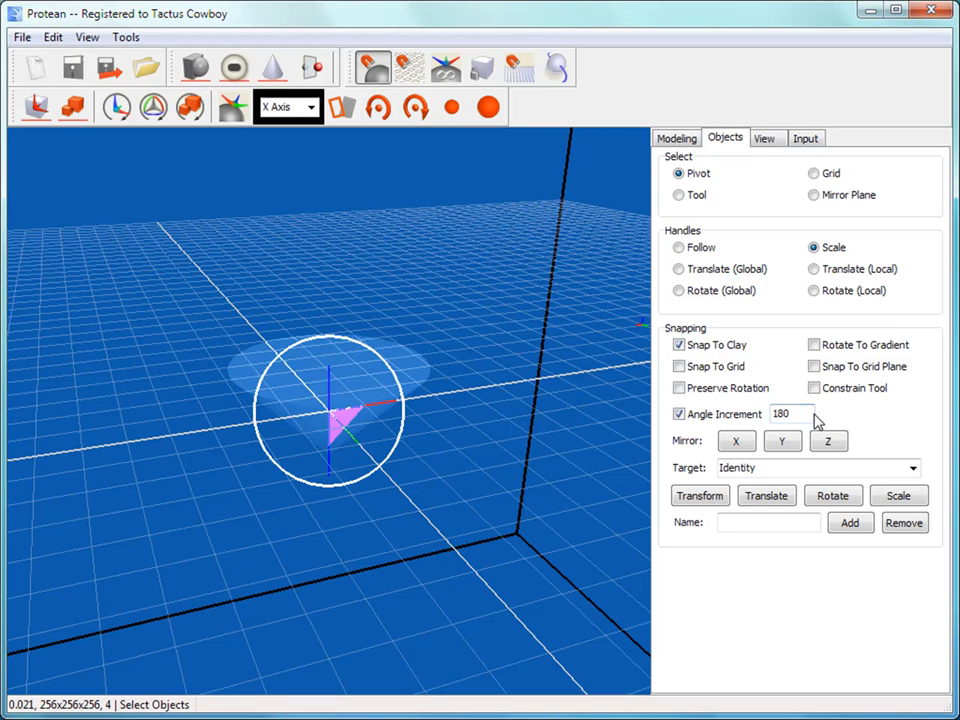
pyautogui.moveTo(792, 411); pyautogui.dragTo(750, 402)
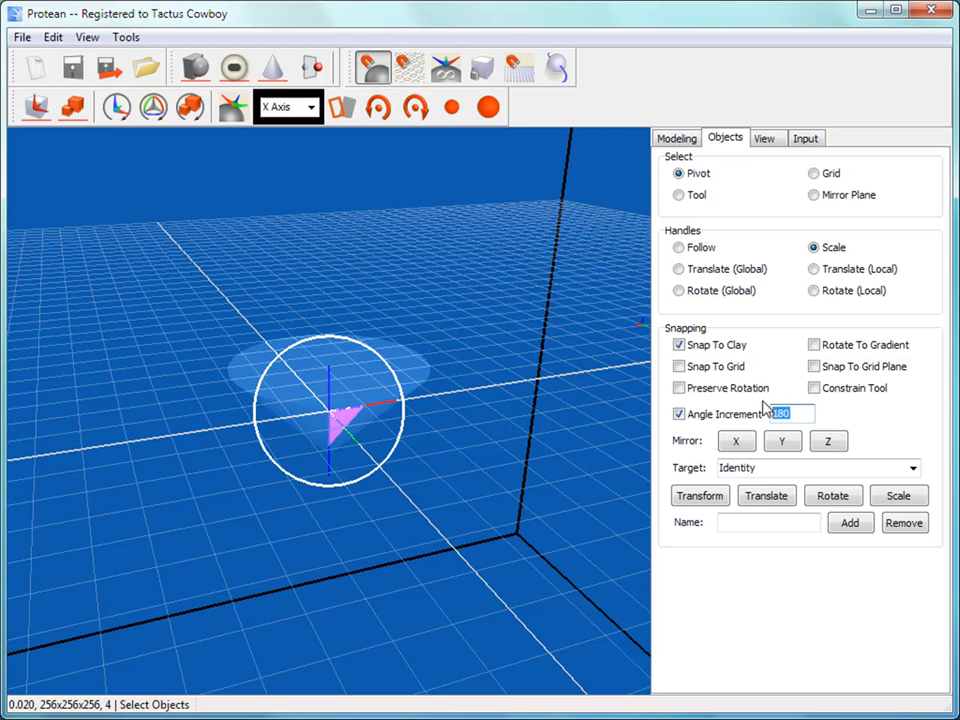
# With the angle increment switched off, rotate the cone about the X axis counterclockwise, clockwise and counterclockwise again
pyautogui.click(386, 115)
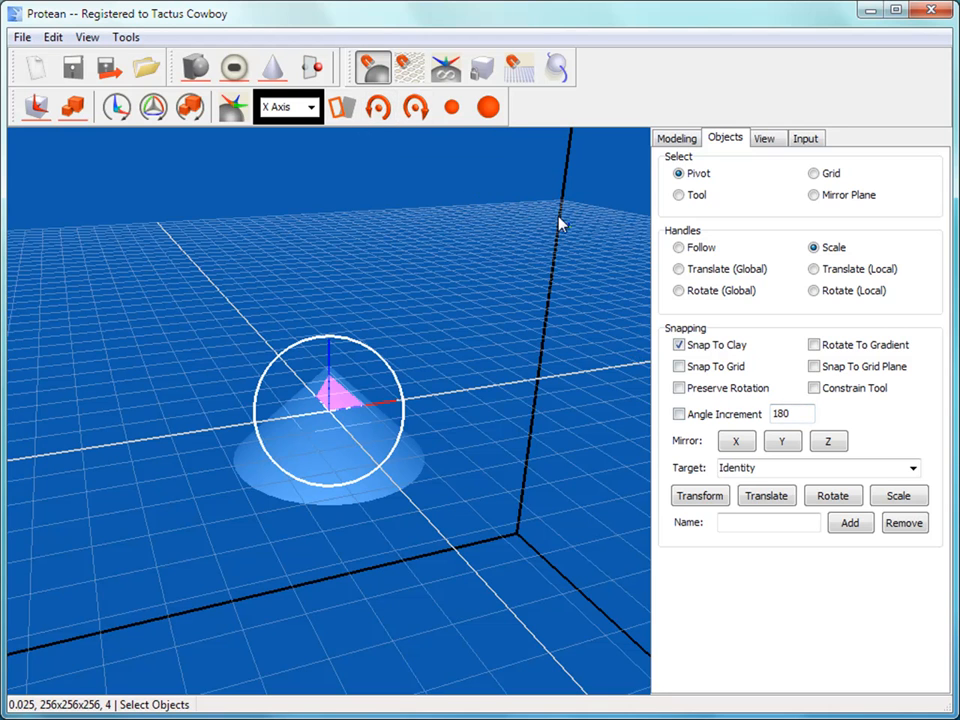
pyautogui.click(410, 110)
pyautogui.click(380, 108)
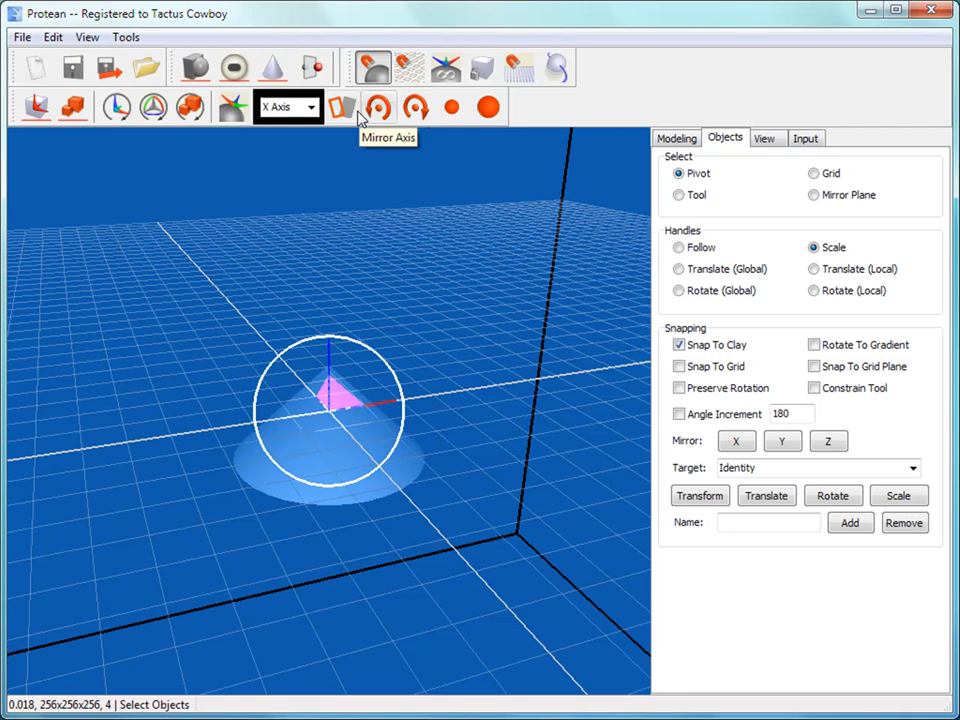
# Set the rotation axis to Y and rotate the cone counterclockwise about it four times
pyautogui.click(311, 107)
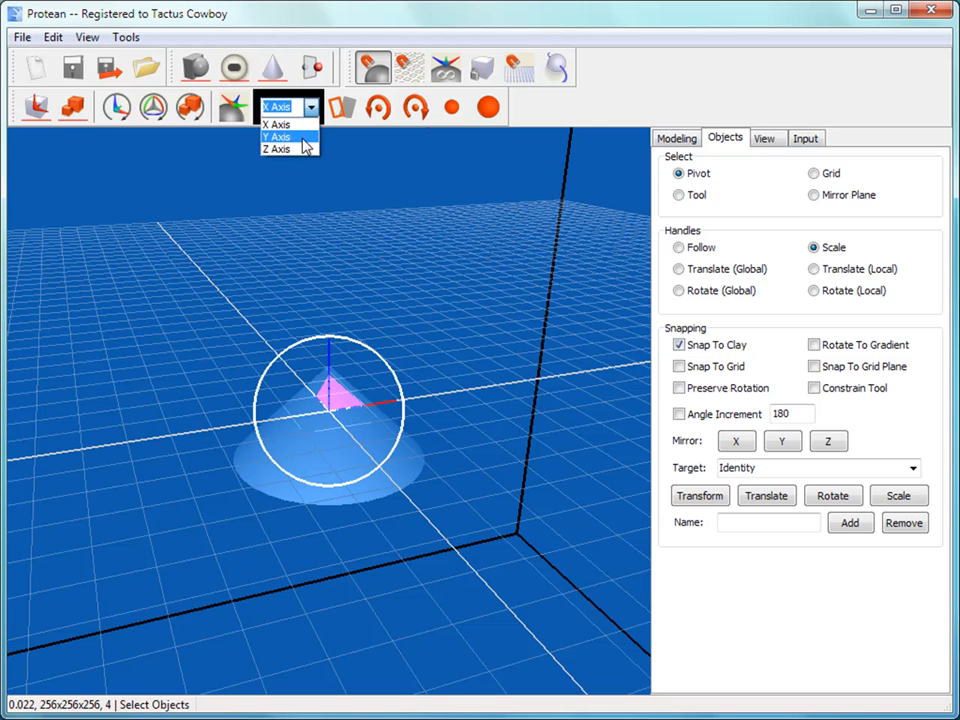
pyautogui.click(302, 137)
pyautogui.click(381, 109)
pyautogui.click(381, 109)
pyautogui.click(381, 109)
pyautogui.click(381, 109)
# Set the angle increment to 90 and rotate the cone counterclockwise about the Y axis four times
pyautogui.doubleClick(779, 413)
pyautogui.write('90')
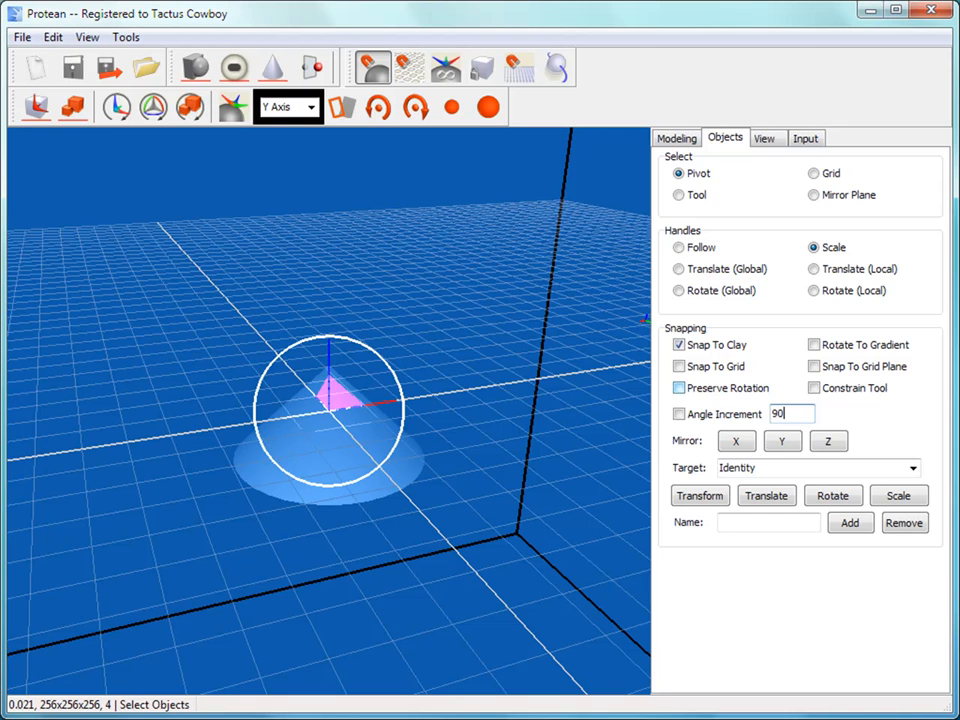
pyautogui.click(380, 110)
pyautogui.click(380, 110)
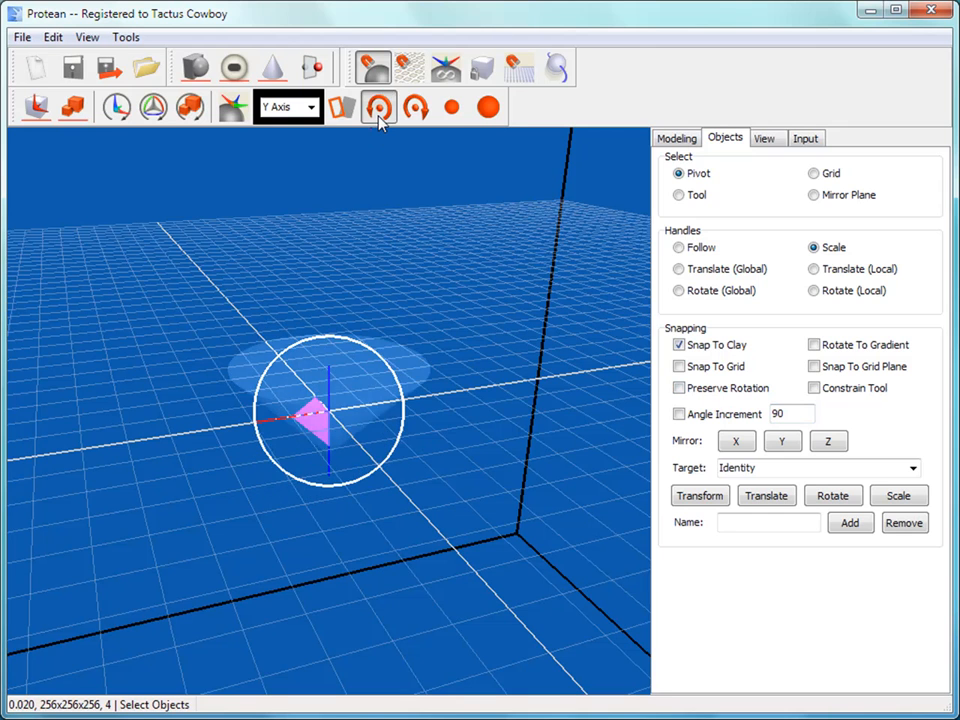
pyautogui.click(380, 110)
pyautogui.click(380, 110)
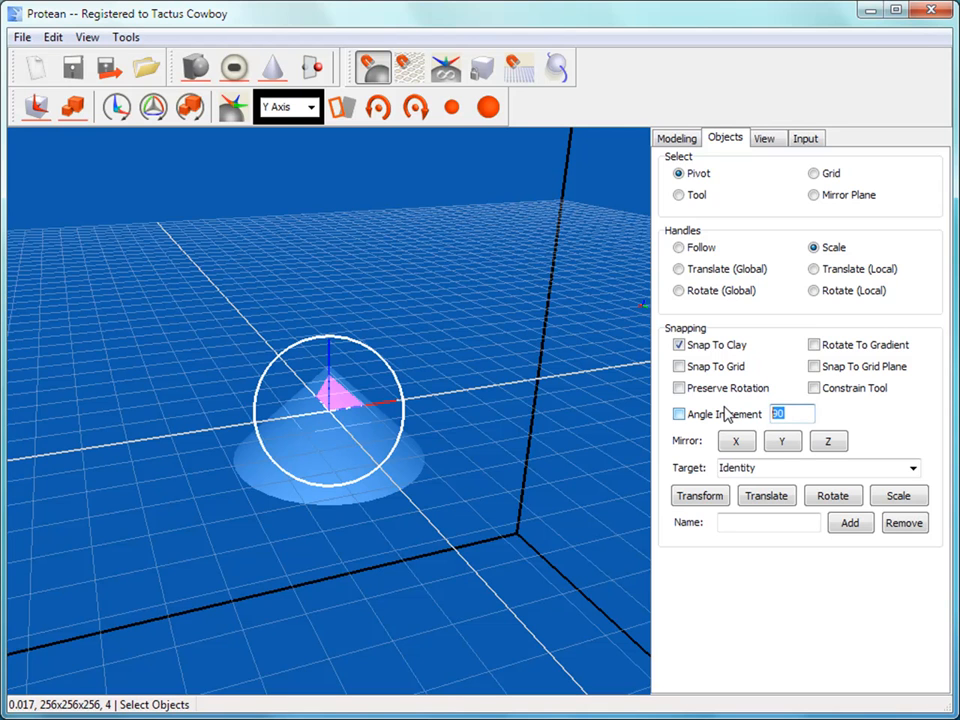
# Set the angle increment to 270 and rotate the cone counterclockwise about the Y axis four times
pyautogui.write('2')
pyautogui.click(380, 109)
pyautogui.click(380, 109)
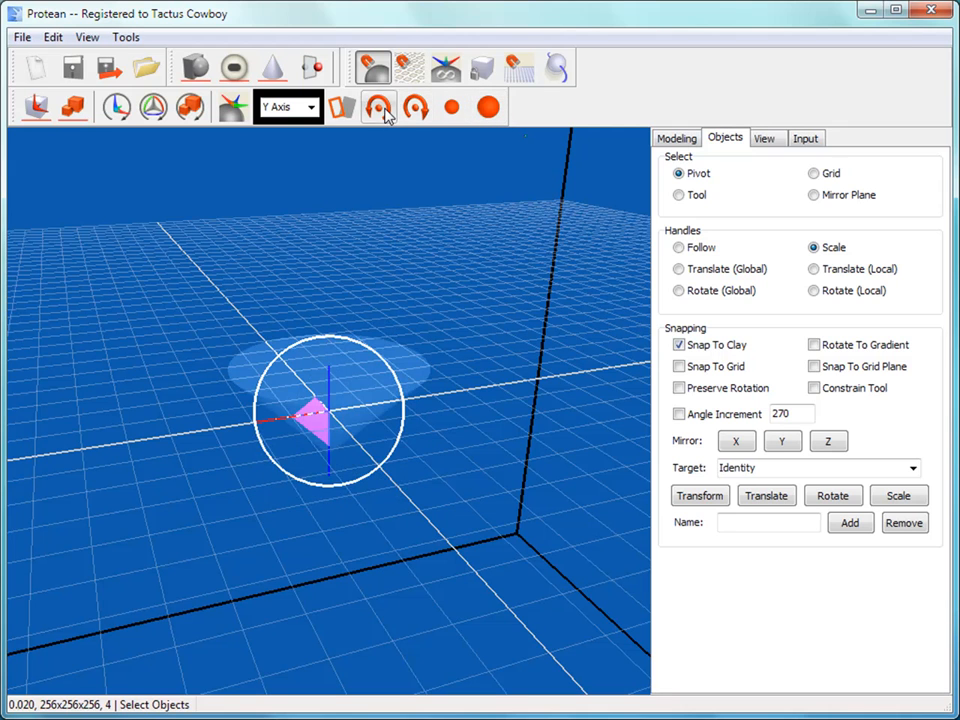
pyautogui.click(386, 112)
pyautogui.click(386, 112)
# Enable the 270 angle increment and rotate the cone counterclockwise about the Y axis repeatedly until it is upright again
pyautogui.click(693, 414)
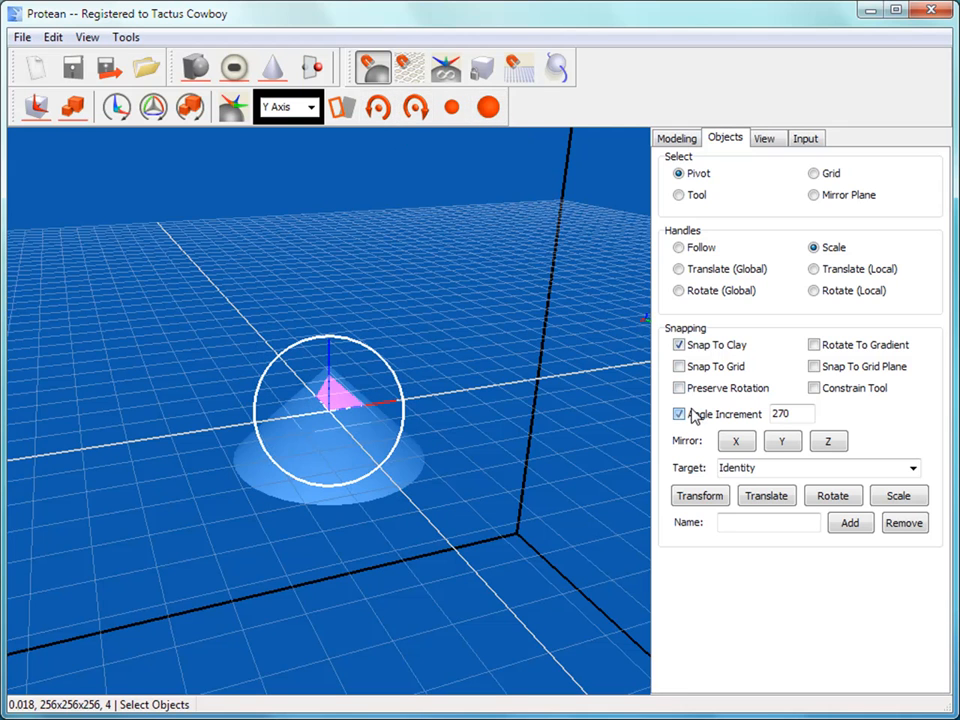
pyautogui.click(388, 110)
pyautogui.click(390, 111)
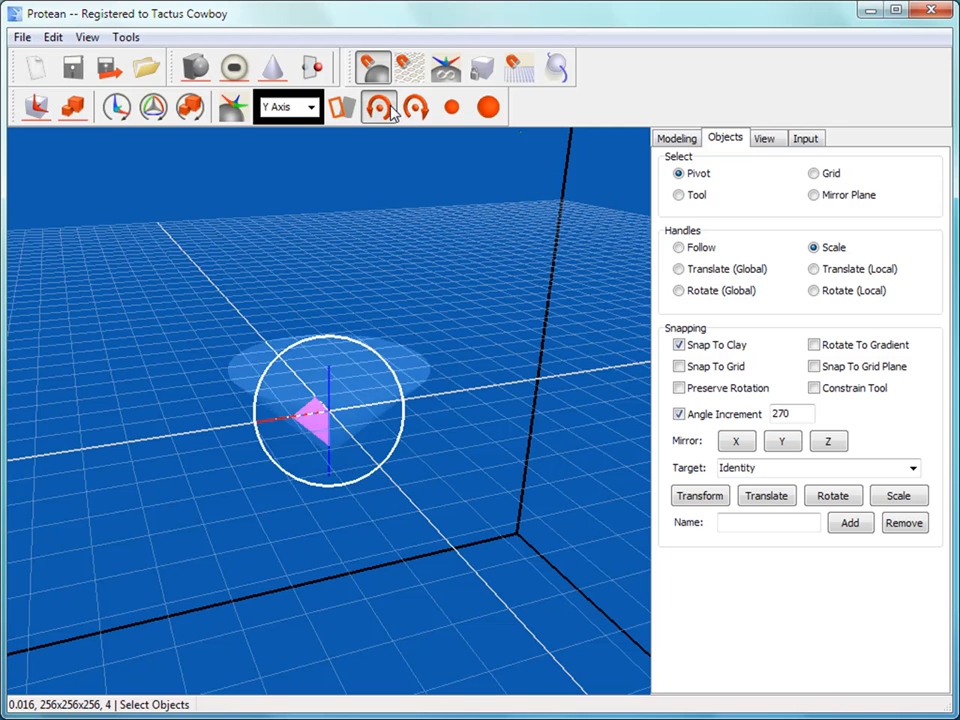
pyautogui.click(391, 111)
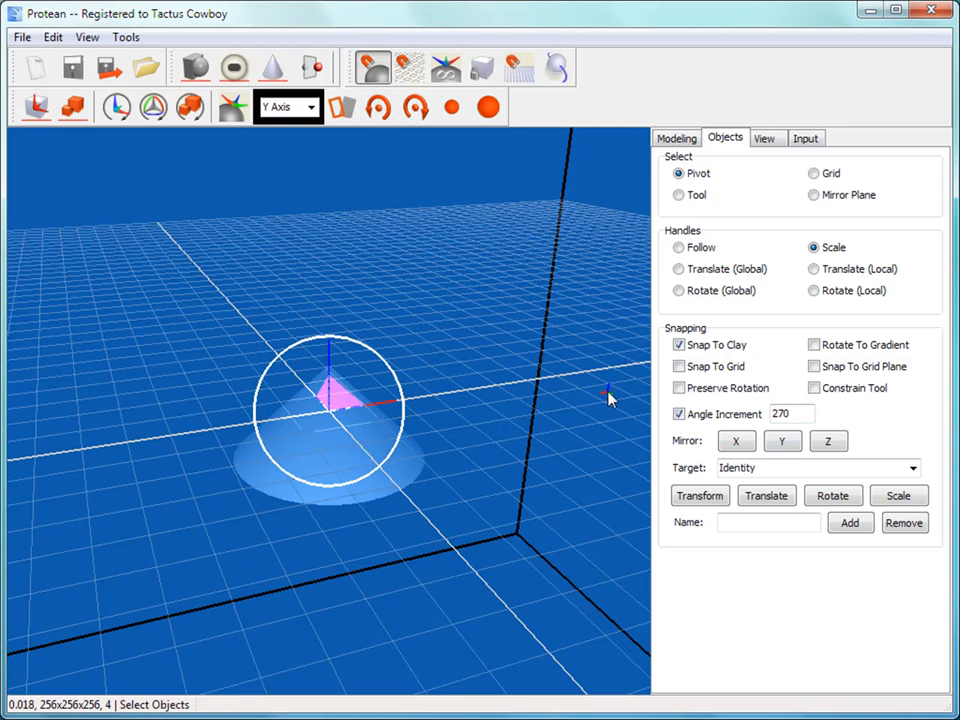
# Set the active angle increment to 180 and rotate the cone counterclockwise about the Y axis twice
pyautogui.moveTo(794, 413); pyautogui.dragTo(622, 408)
pyautogui.moveTo(790, 413); pyautogui.dragTo(750, 407)
pyautogui.write('180')
pyautogui.click(379, 107)
pyautogui.click(381, 107)
# Turn off the angle increment and rotate the cone counterclockwise about the Y axis two more times
pyautogui.click(680, 413)
pyautogui.click(381, 107)
pyautogui.click(381, 107)
# Set the angle increment to 90, rotate the cone counterclockwise about Y four times with it enabled, and switch it off
pyautogui.doubleClick(796, 413)
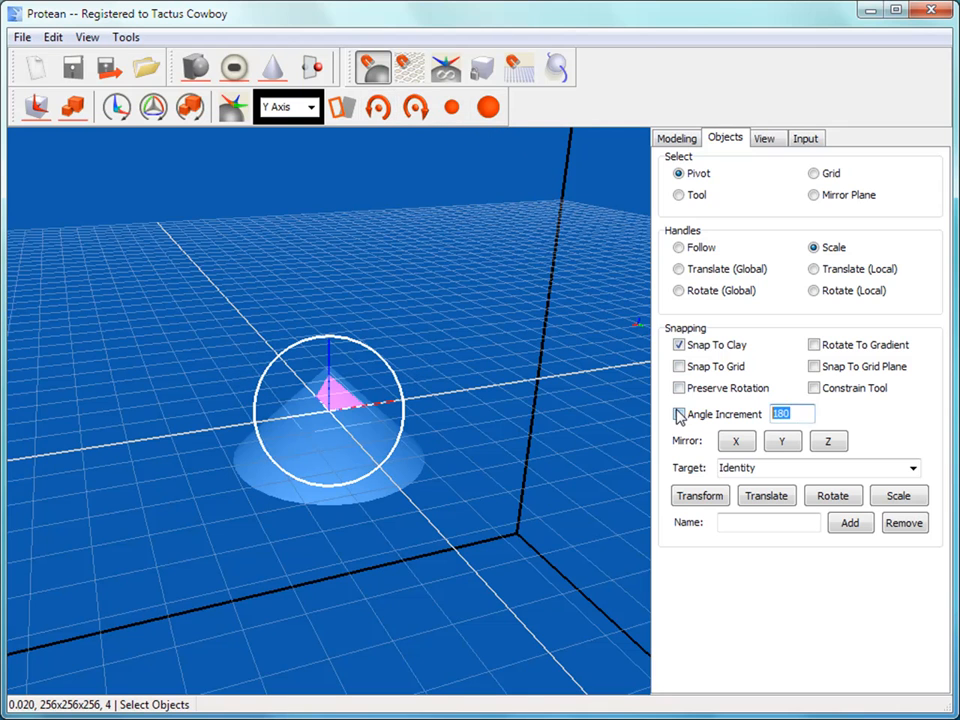
pyautogui.write('90')
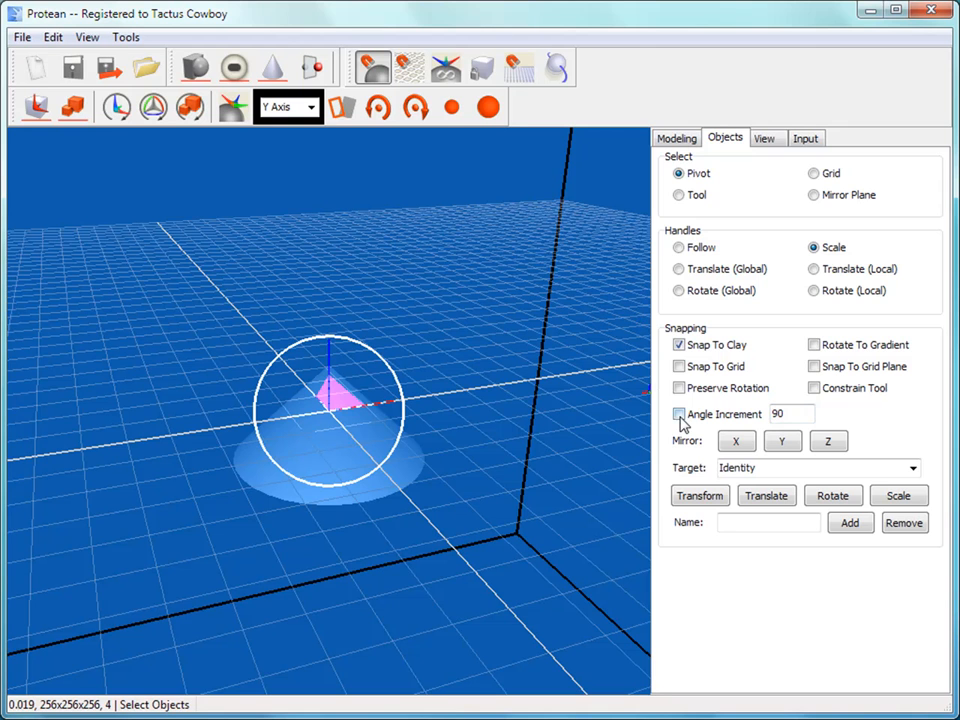
pyautogui.click(383, 104)
pyautogui.click(383, 104)
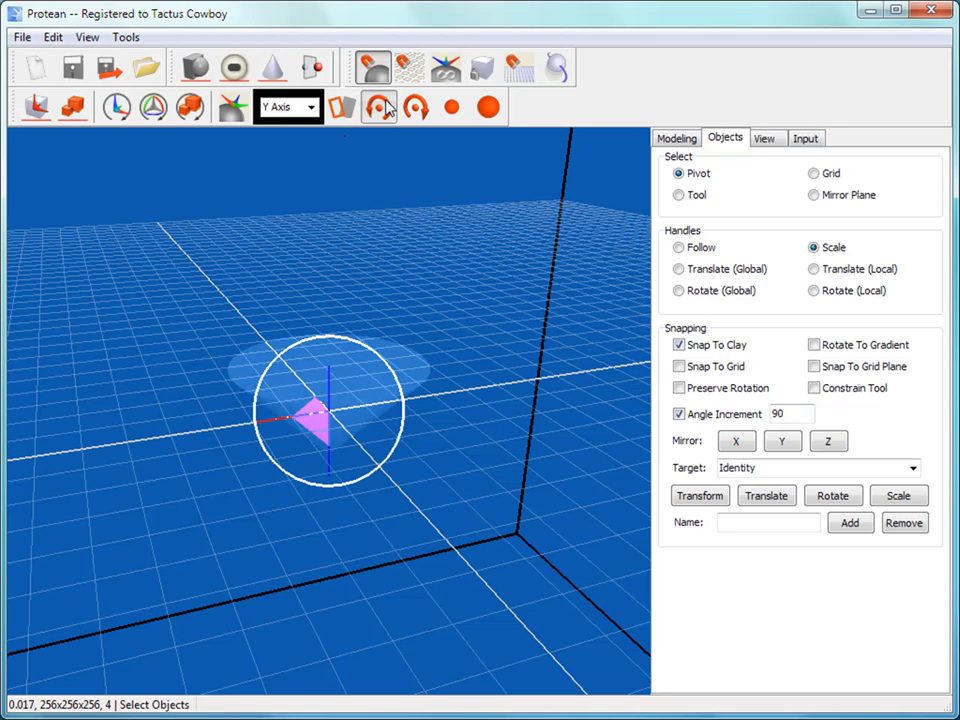
pyautogui.click(383, 104)
pyautogui.click(383, 104)
pyautogui.click(696, 419)
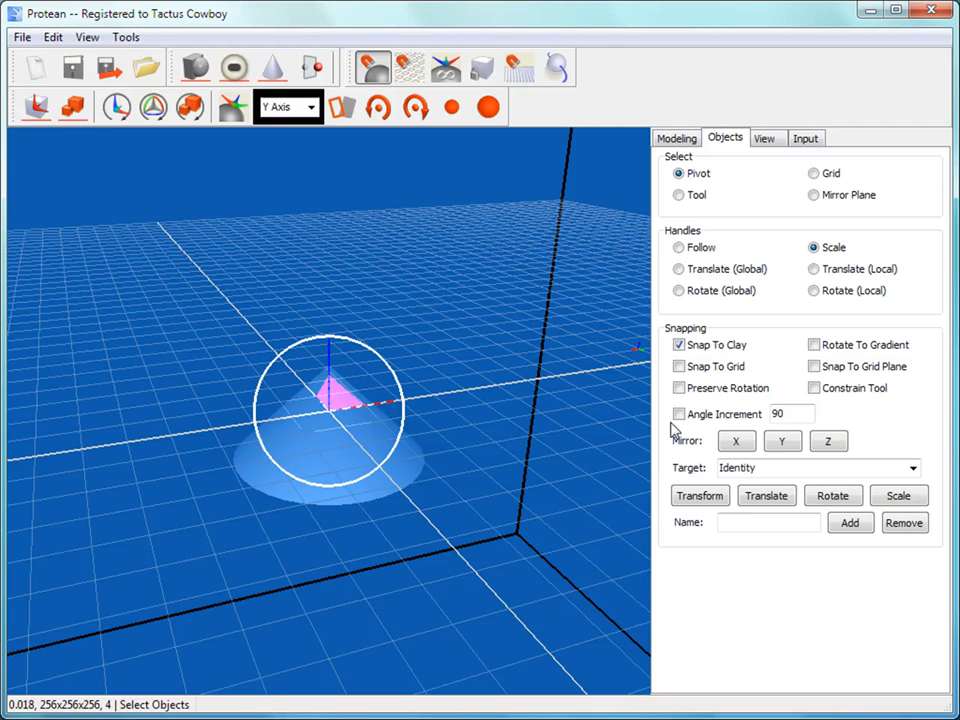
# Scale the cone down and scale it back up to slightly larger than its original size
pyautogui.click(676, 138)
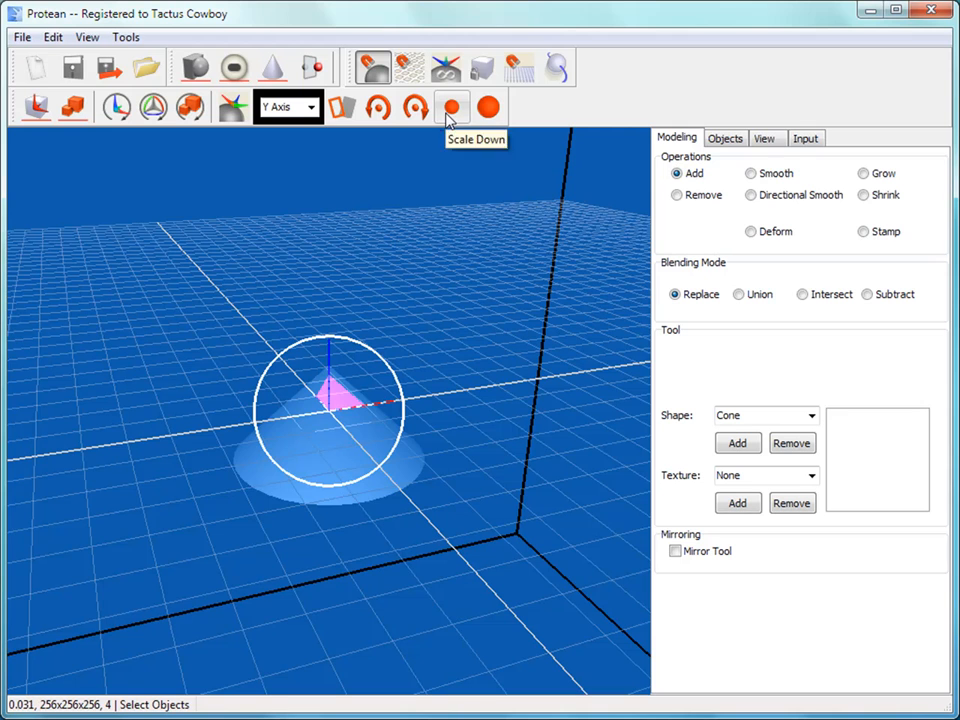
pyautogui.click(451, 108)
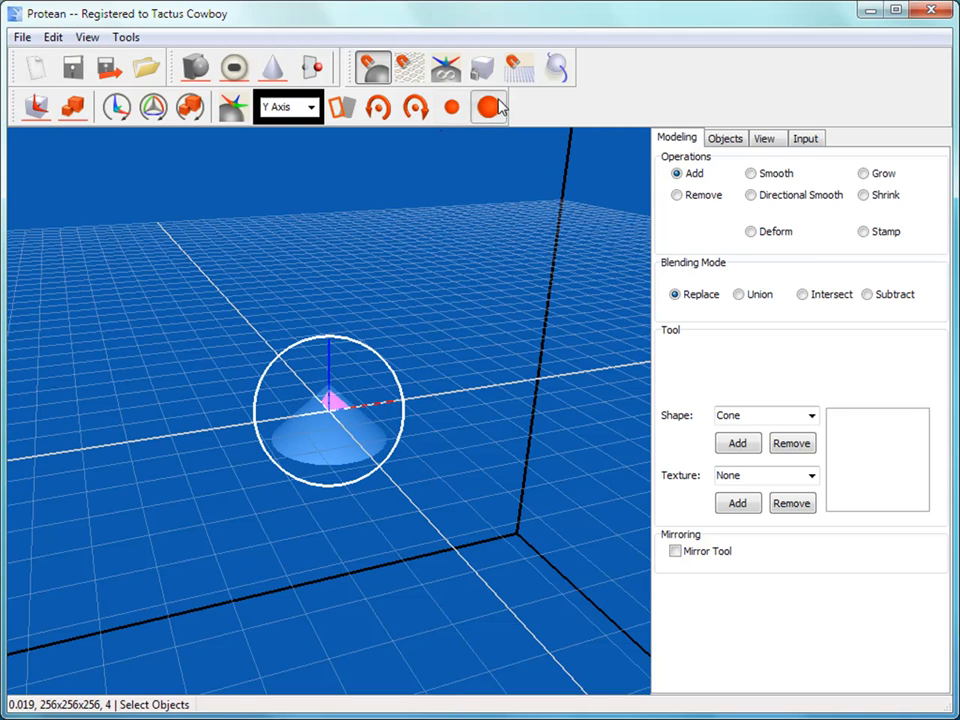
pyautogui.click(495, 107)
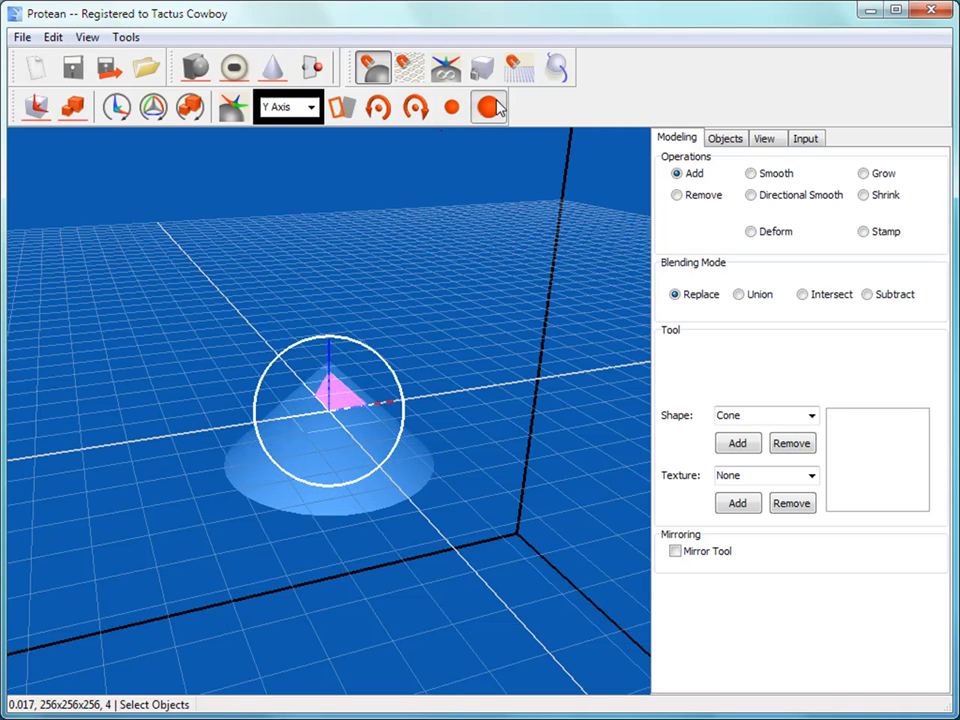
pyautogui.moveTo(484, 343); pyautogui.dragTo(453, 392, button='middle')
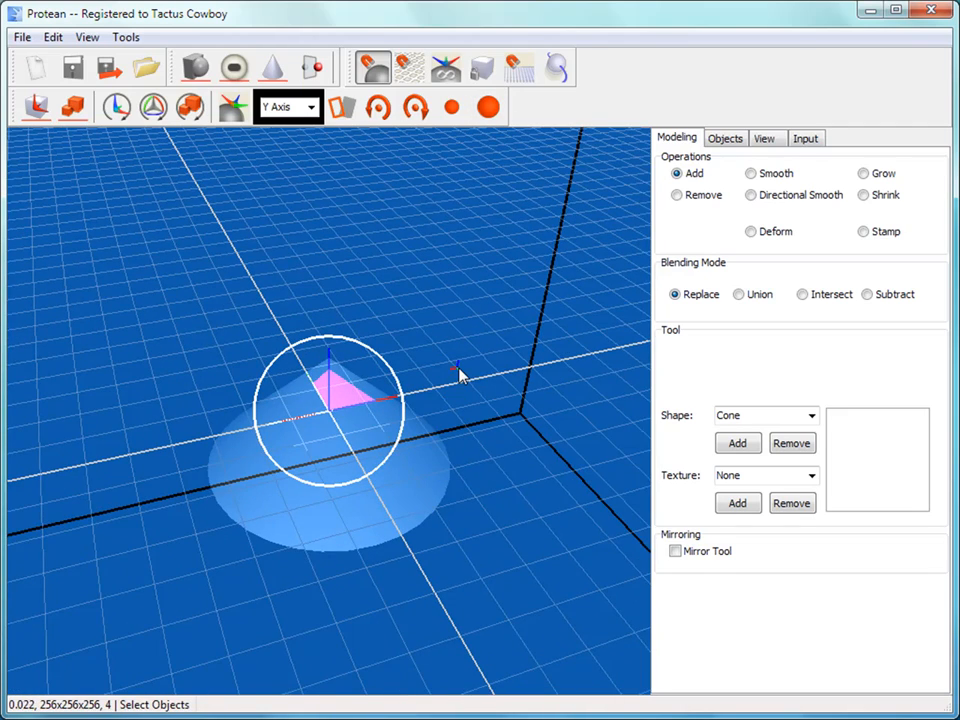